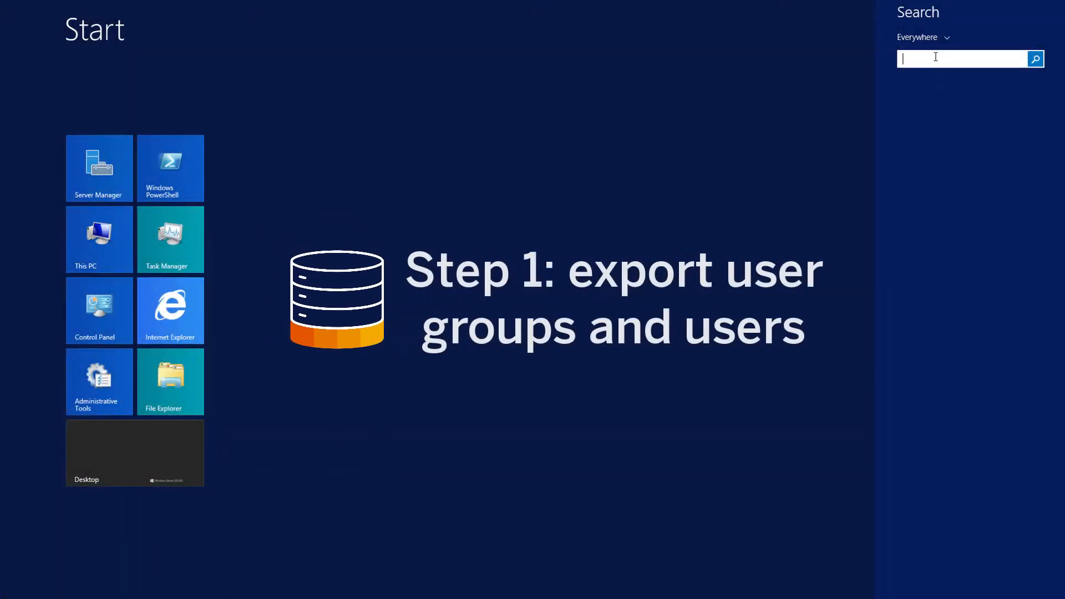
# Open the Promotion Management Wizard and log on to the central CMS as Administrator with the account password and Enterprise authentication.
pyautogui.write('rom')
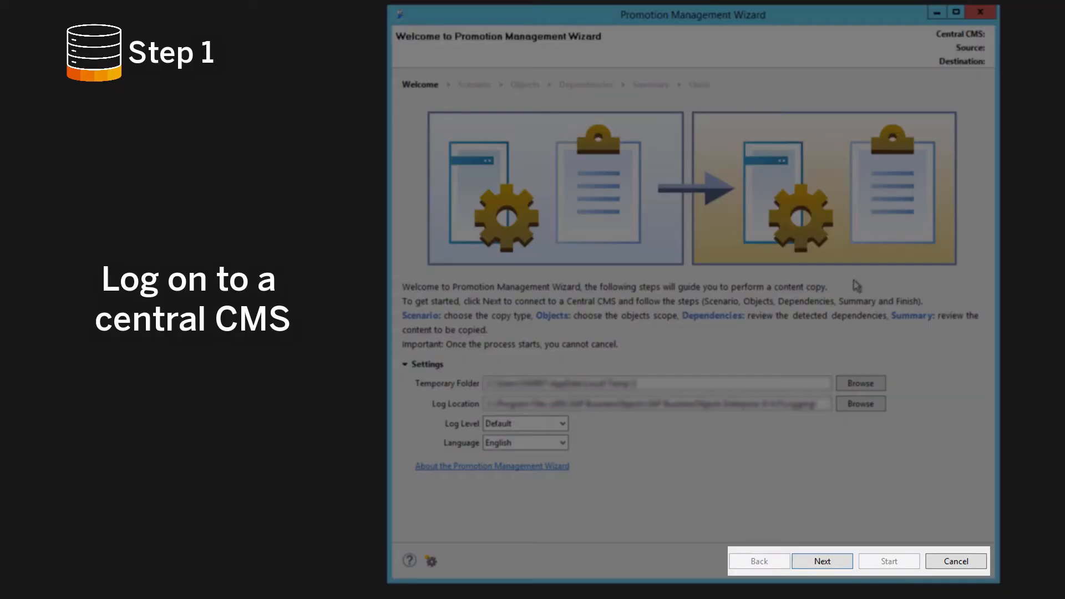
pyautogui.click(836, 561)
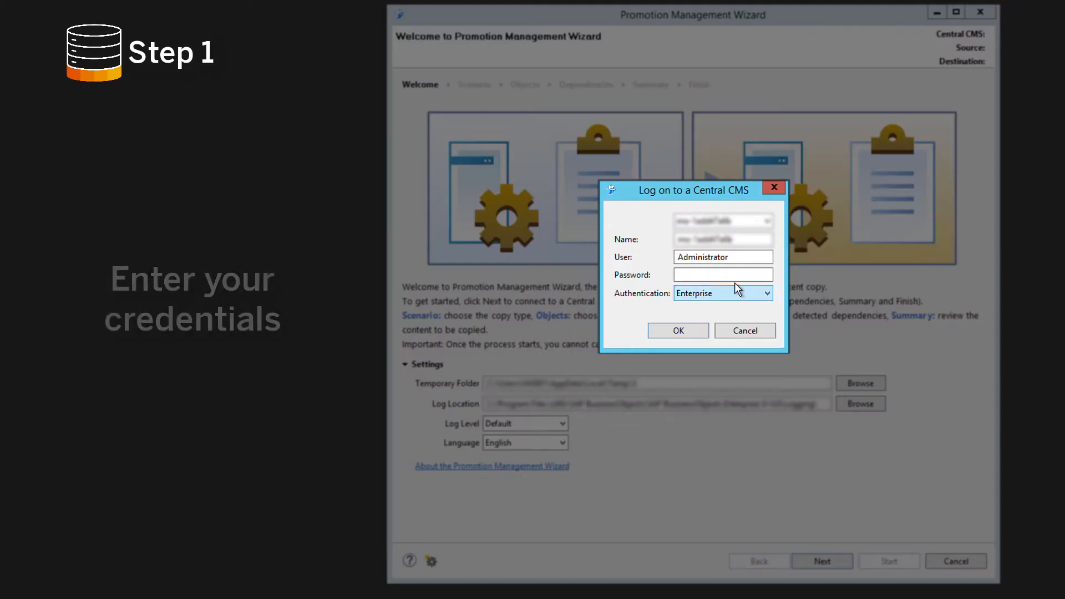
pyautogui.click(747, 275)
pyautogui.write('•')
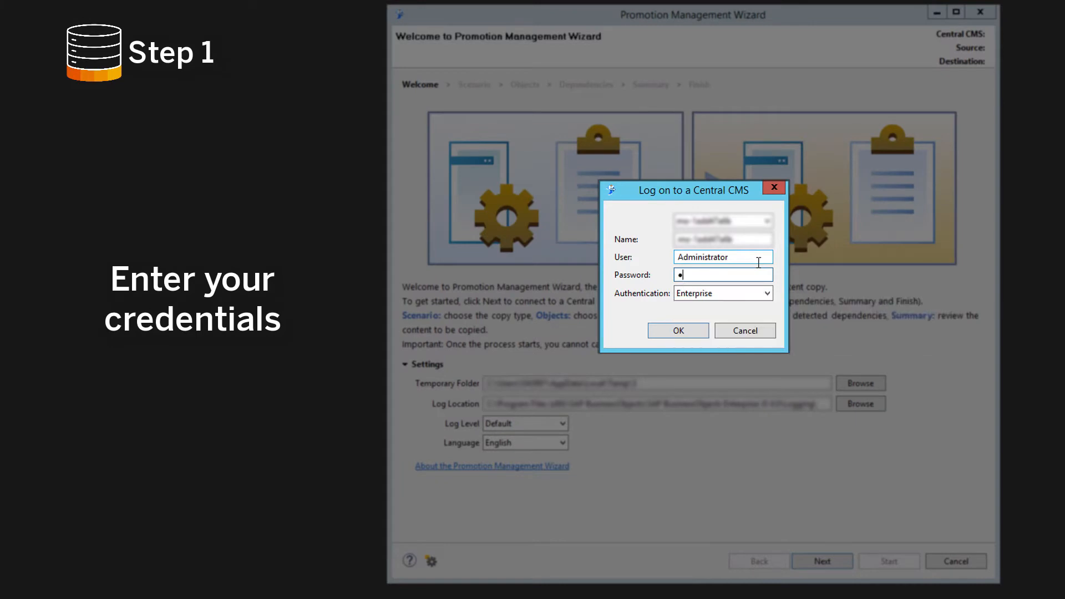
pyautogui.write('••••••••')
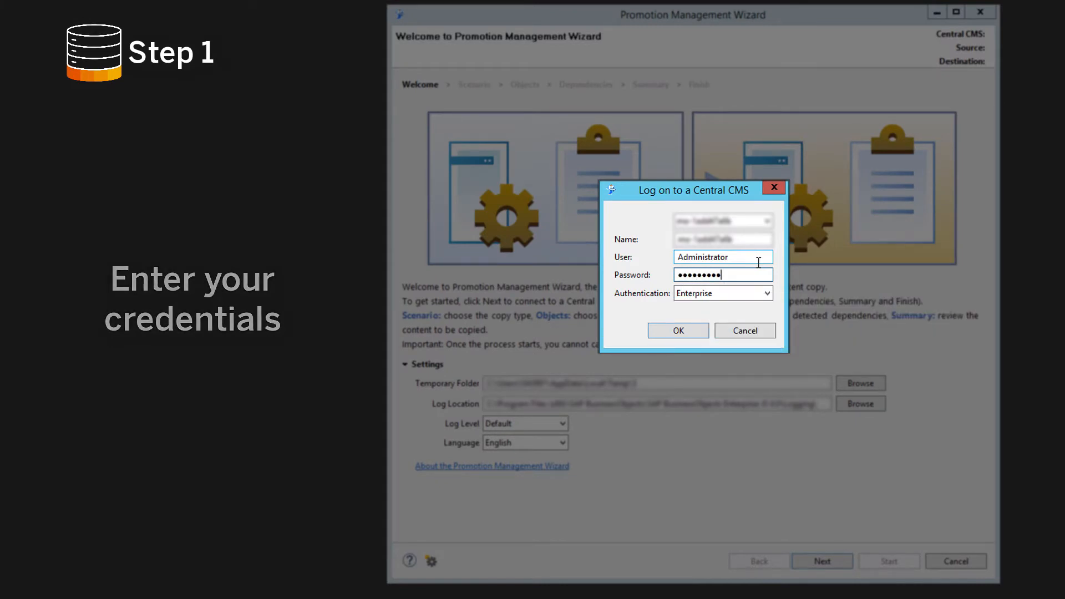
pyautogui.press('Return')
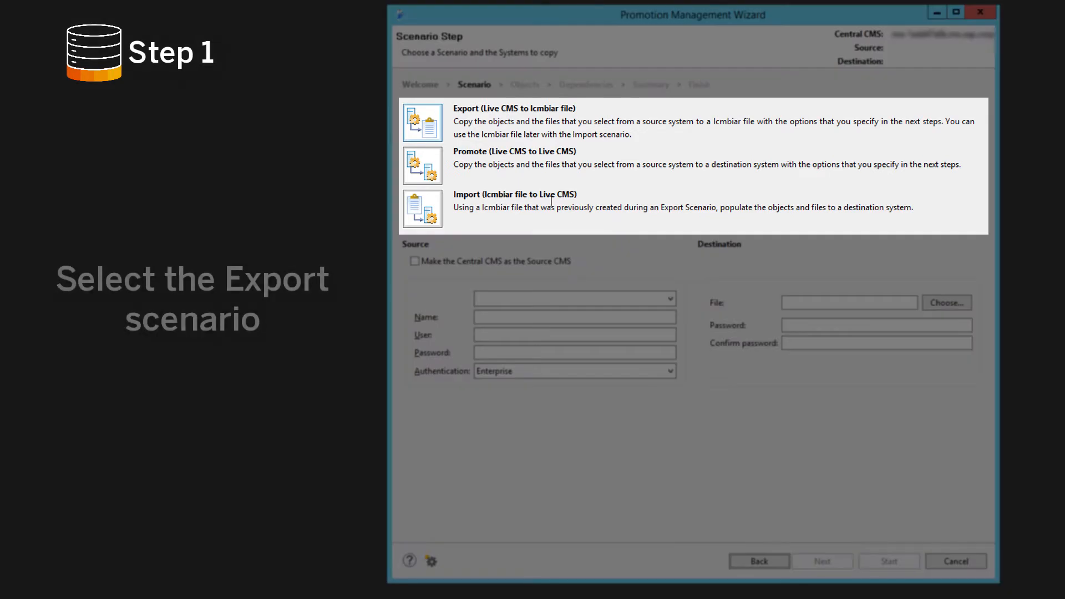
# Set up an Export (Live CMS to lcmbiar file) scenario with the central CMS as source and job1.lcmbiar in Documents as destination.
pyautogui.click(437, 134)
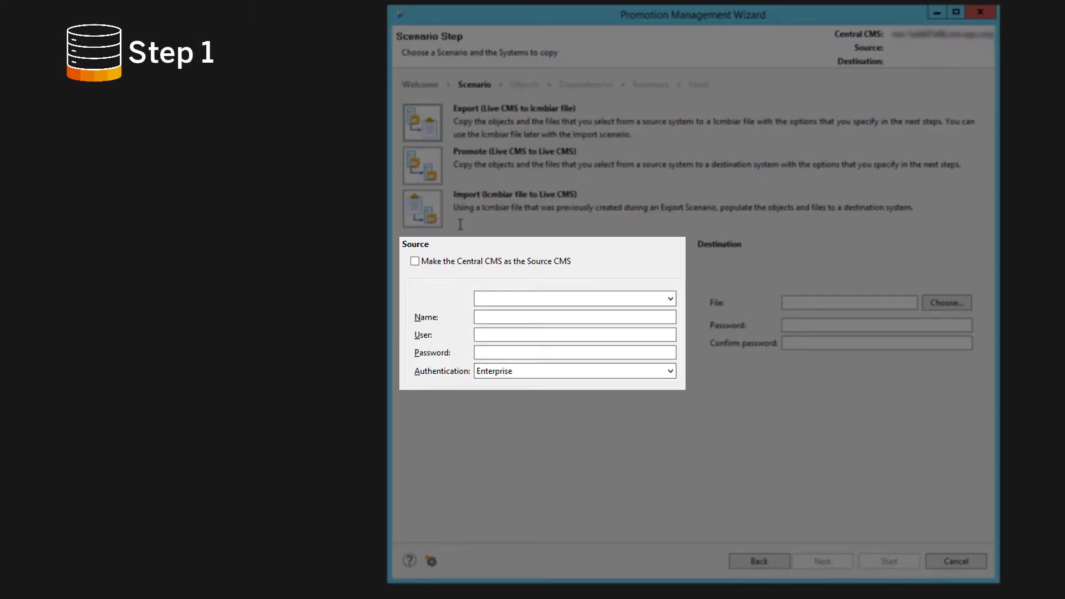
pyautogui.click(415, 262)
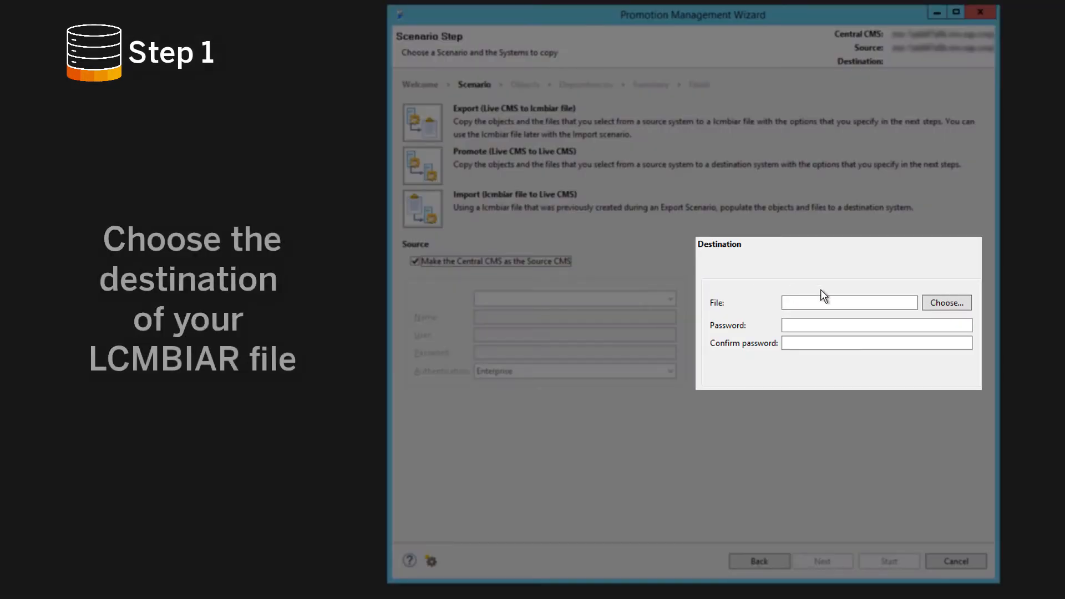
pyautogui.click(936, 303)
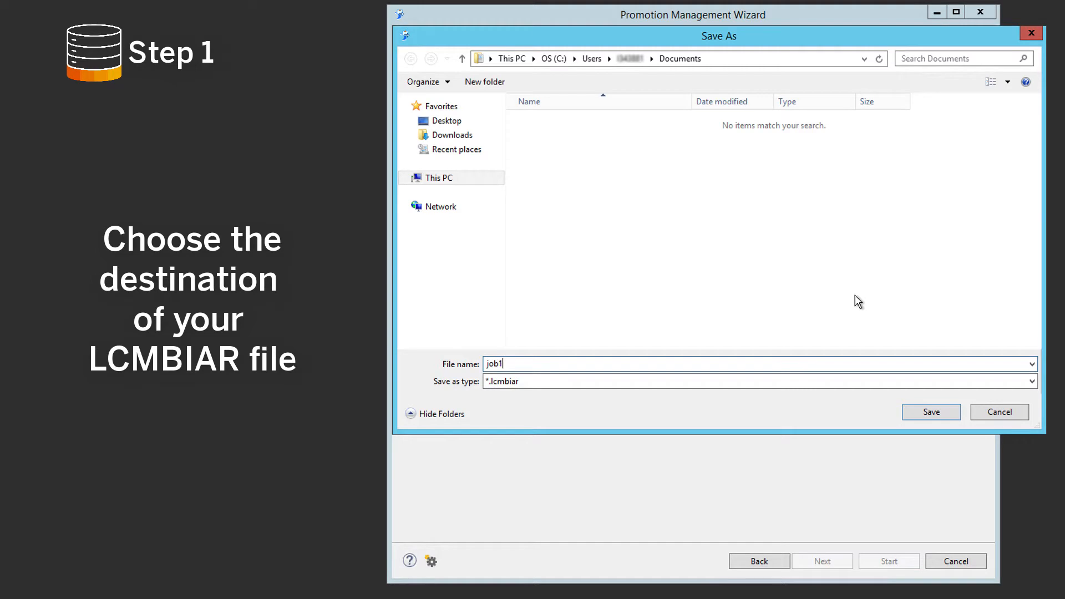
pyautogui.click(935, 414)
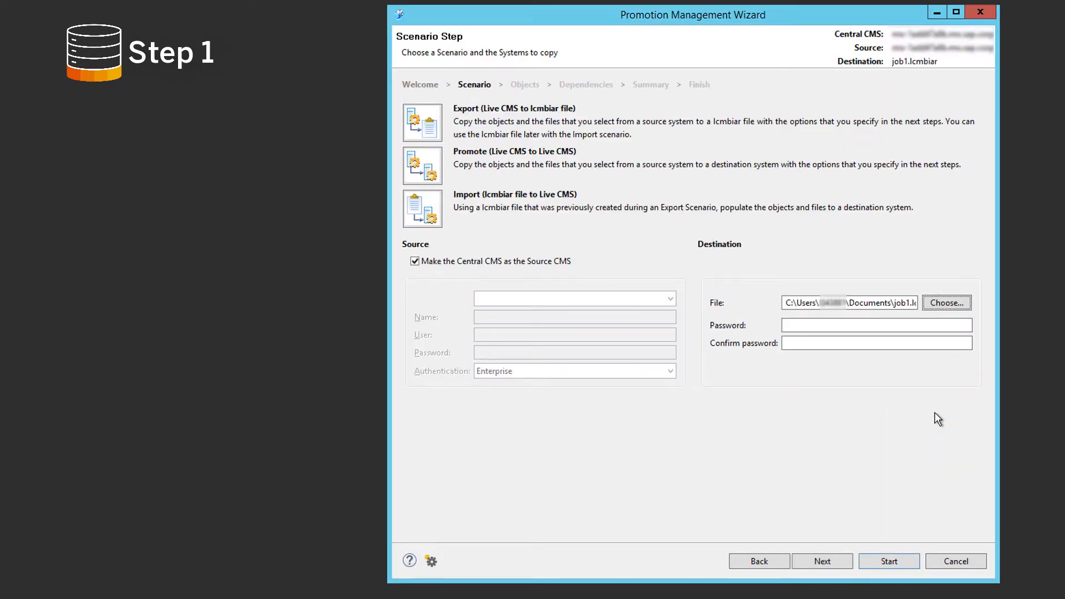
pyautogui.click(822, 561)
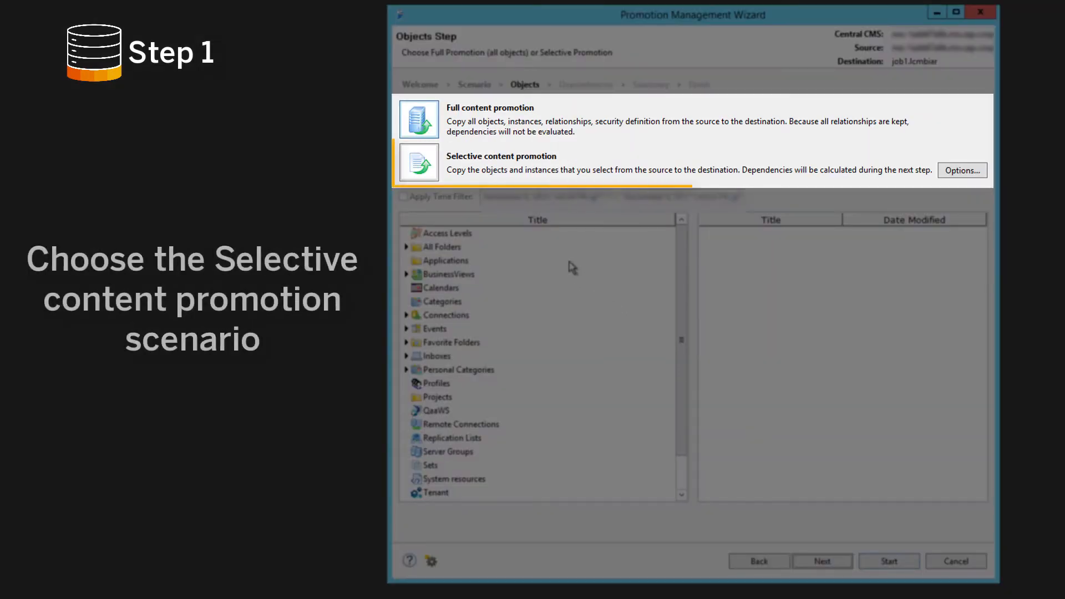
# Choose selective content promotion and set the export options to exclude dependencies and include object security.
pyautogui.click(431, 162)
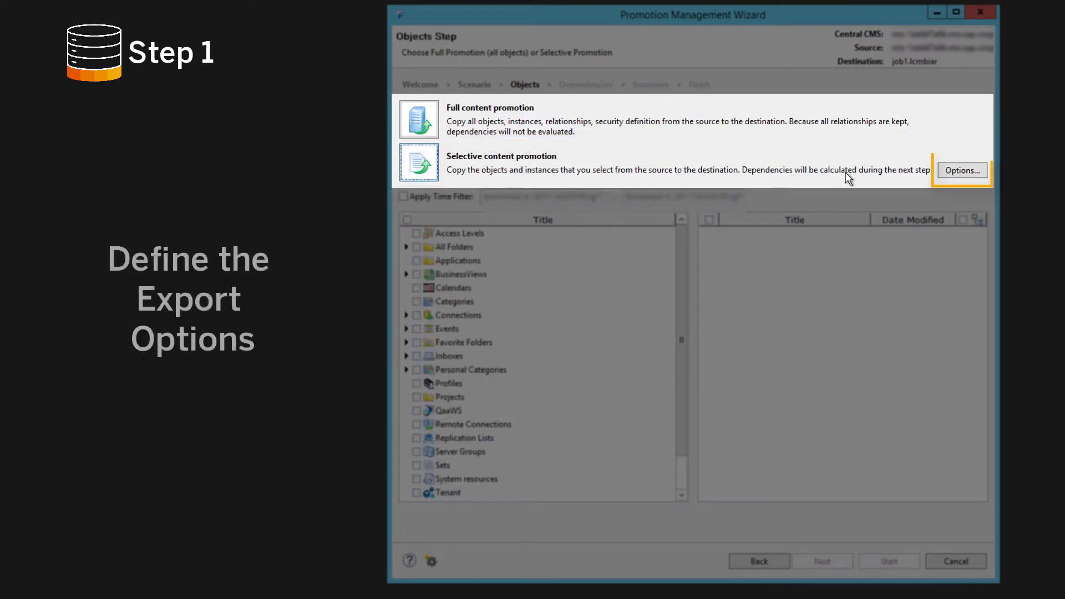
pyautogui.click(961, 171)
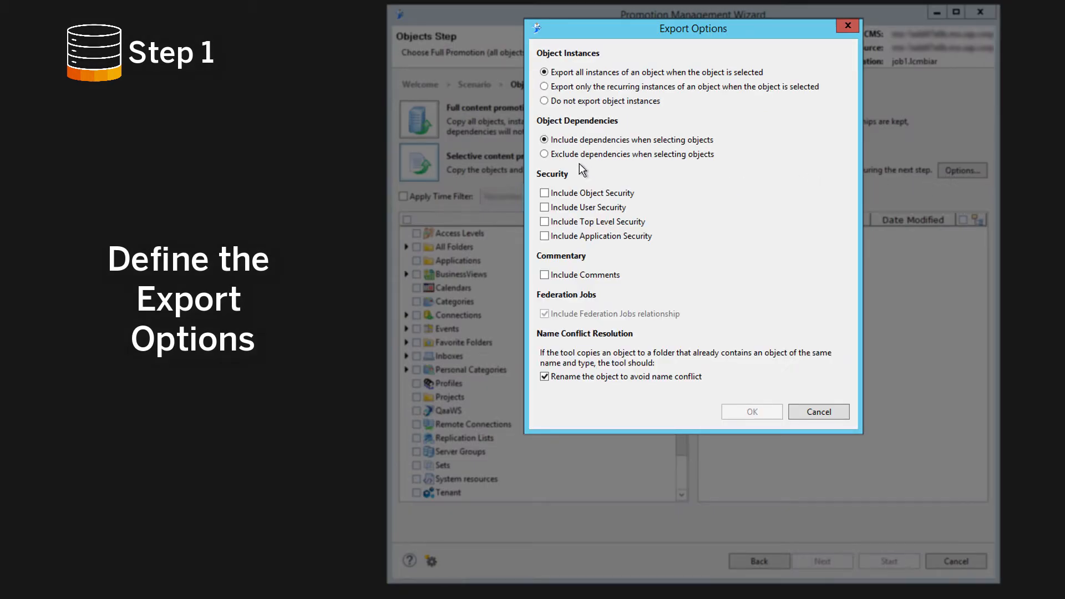
pyautogui.click(545, 154)
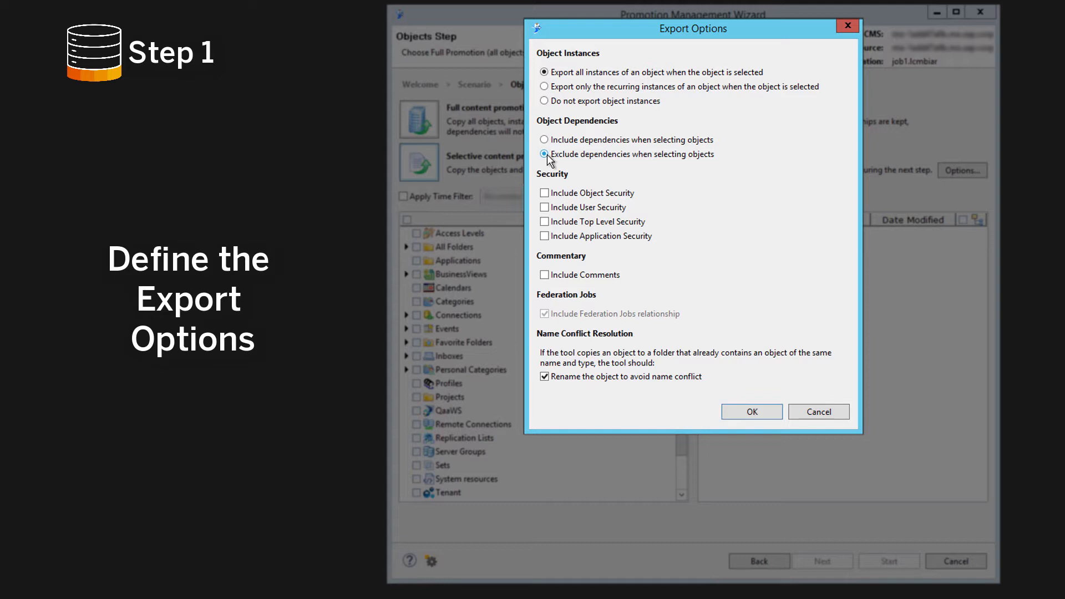
pyautogui.click(545, 194)
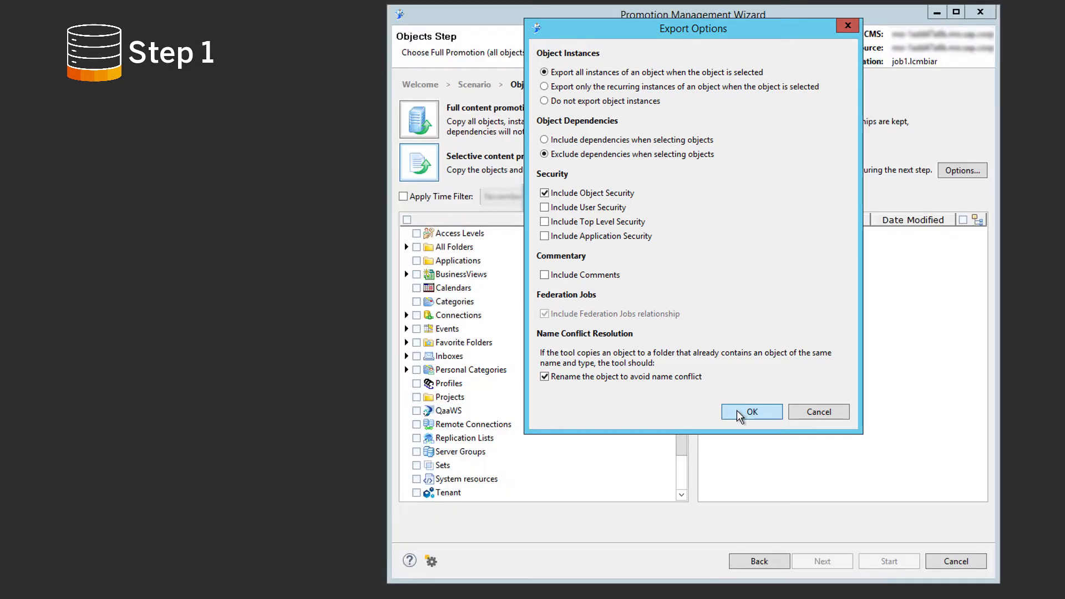
pyautogui.click(738, 413)
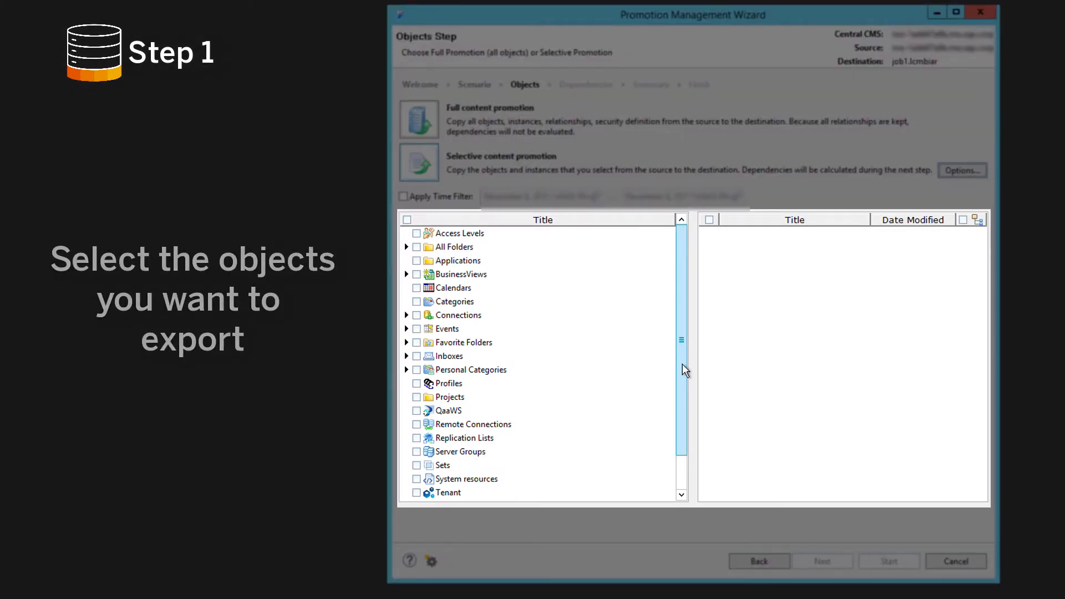
# Select all User Groups and Users as the objects to export.
pyautogui.moveTo(682, 366); pyautogui.dragTo(695, 419)
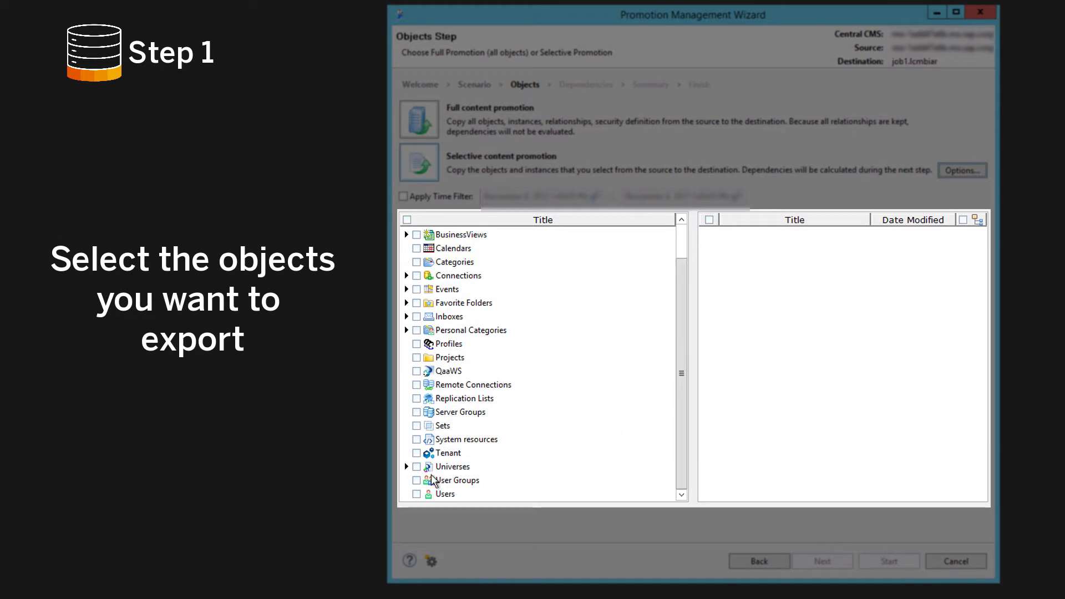
pyautogui.click(417, 482)
pyautogui.click(417, 481)
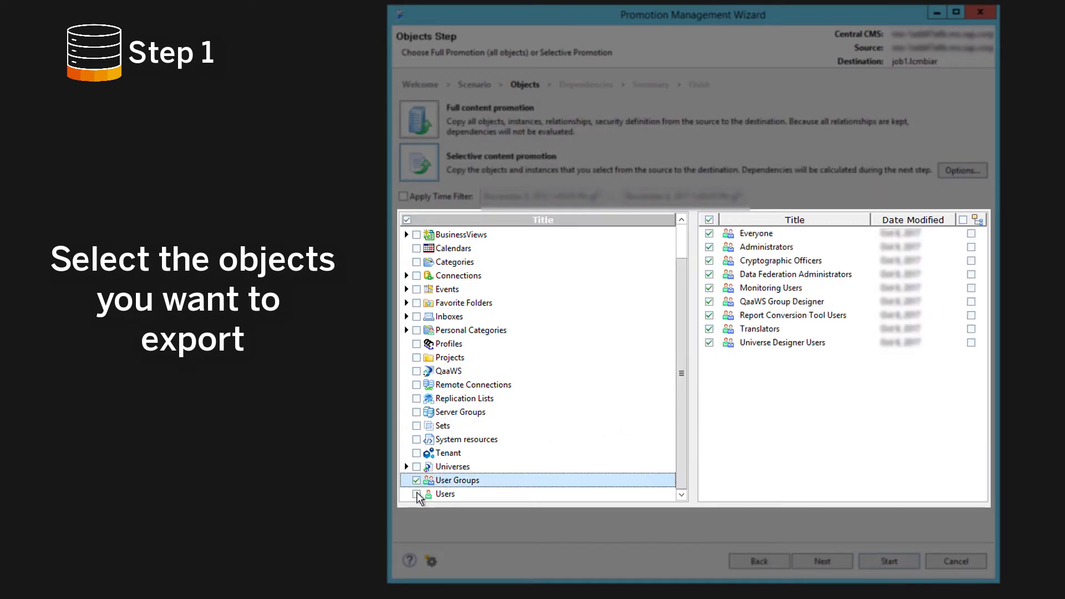
pyautogui.click(417, 495)
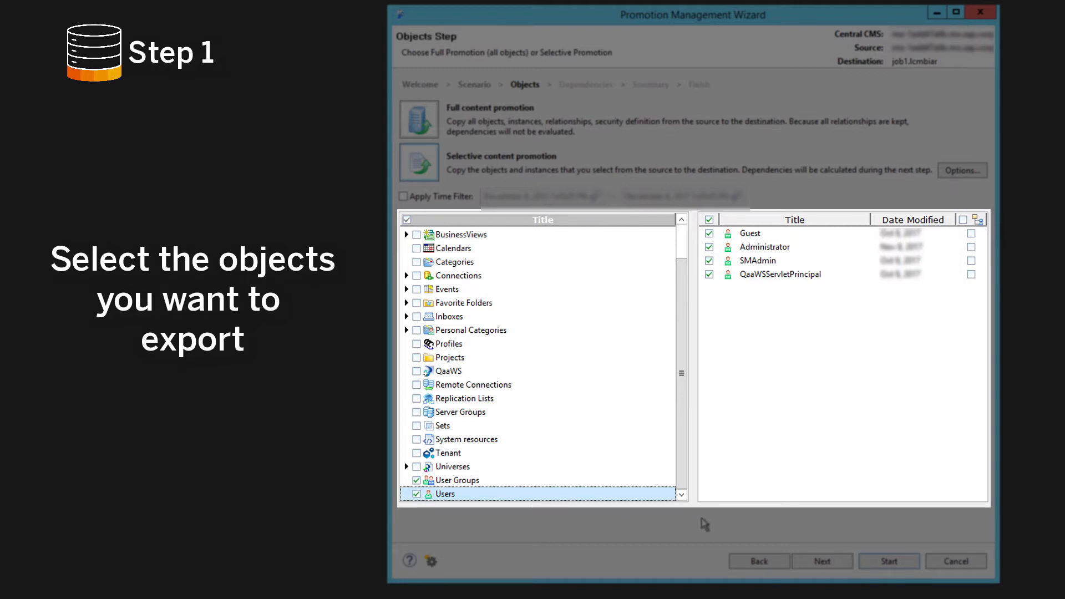
# Proceed through the dependencies to the summary and start the export operation.
pyautogui.click(826, 562)
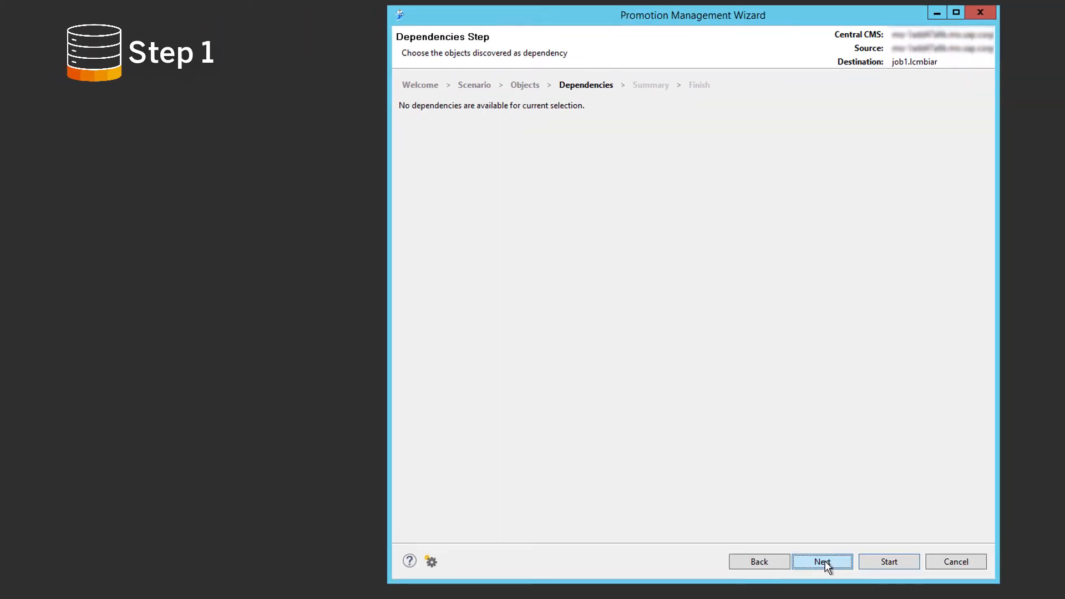
pyautogui.click(825, 561)
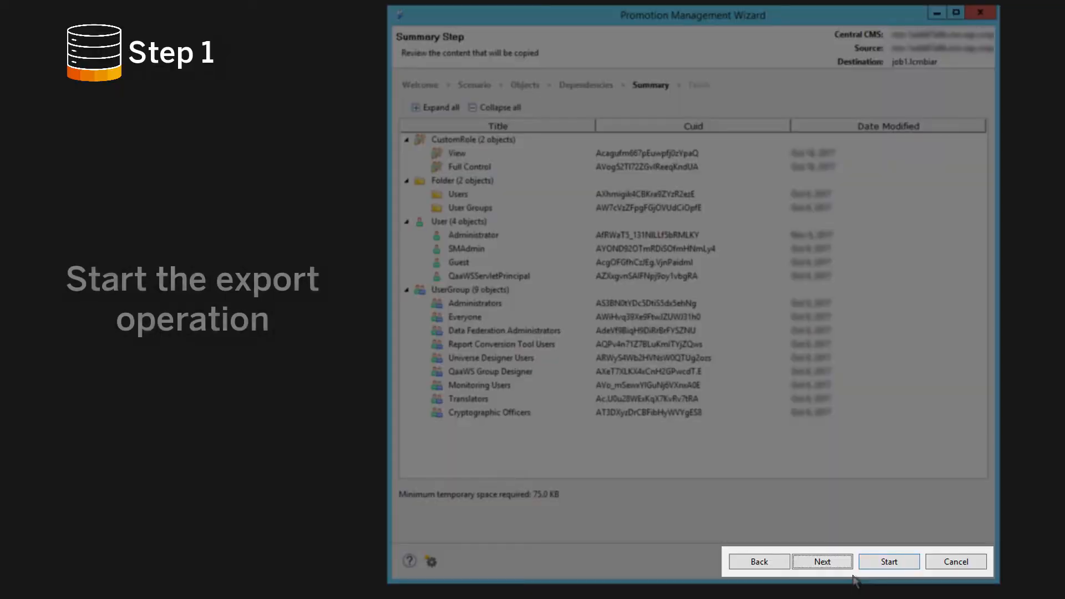
pyautogui.click(876, 561)
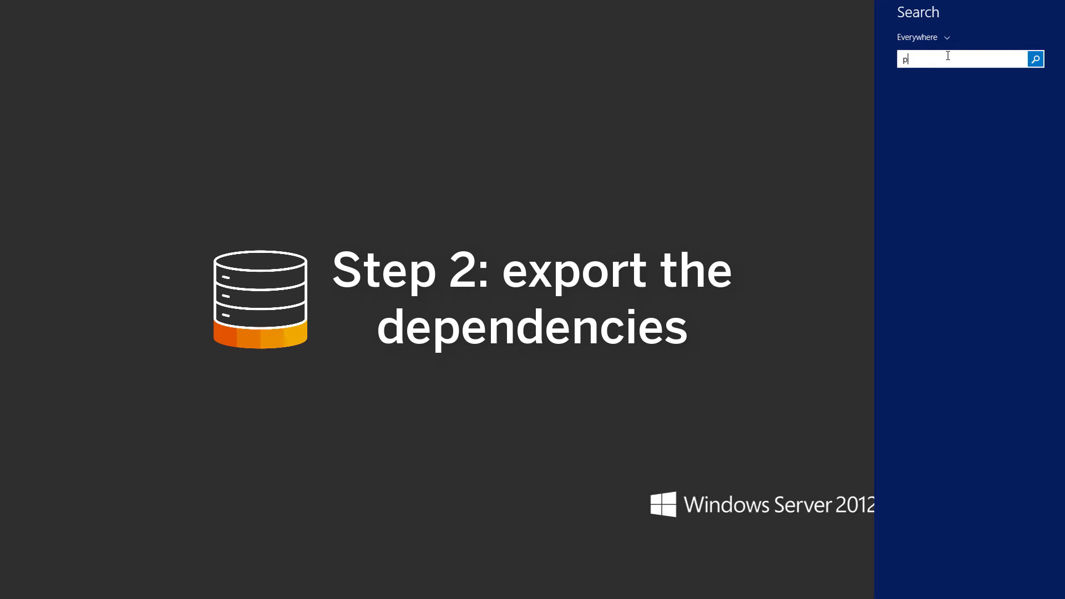
# Reopen the Promotion Management Wizard and log on to the central CMS for a second export.
pyautogui.press('Return')
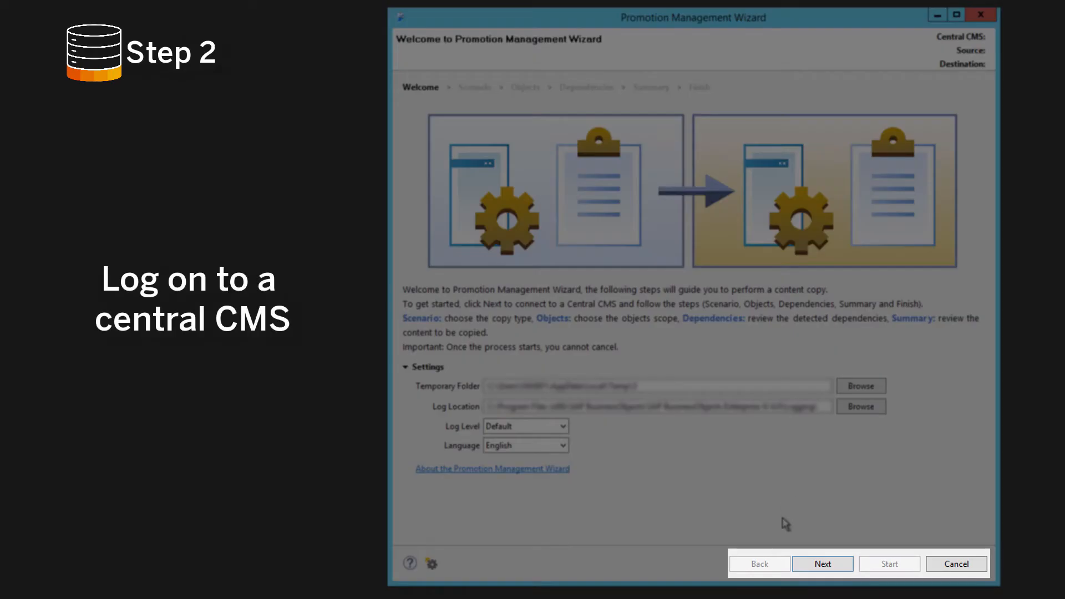
pyautogui.click(779, 523)
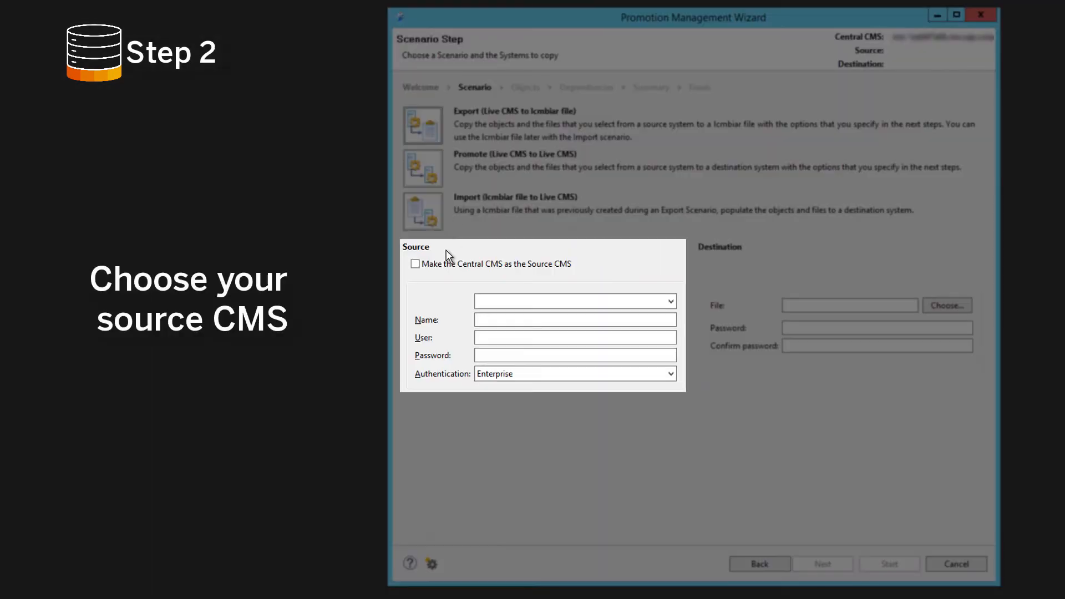
# Make the central CMS the source CMS and set the destination file to job2.lcmbiar in Documents.
pyautogui.click(416, 264)
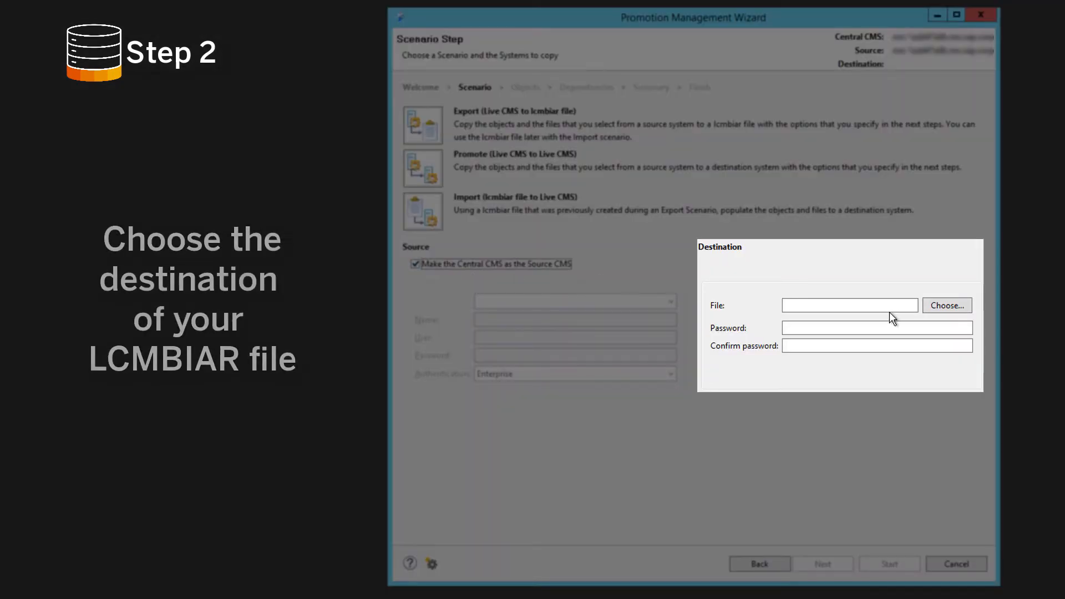
pyautogui.click(945, 307)
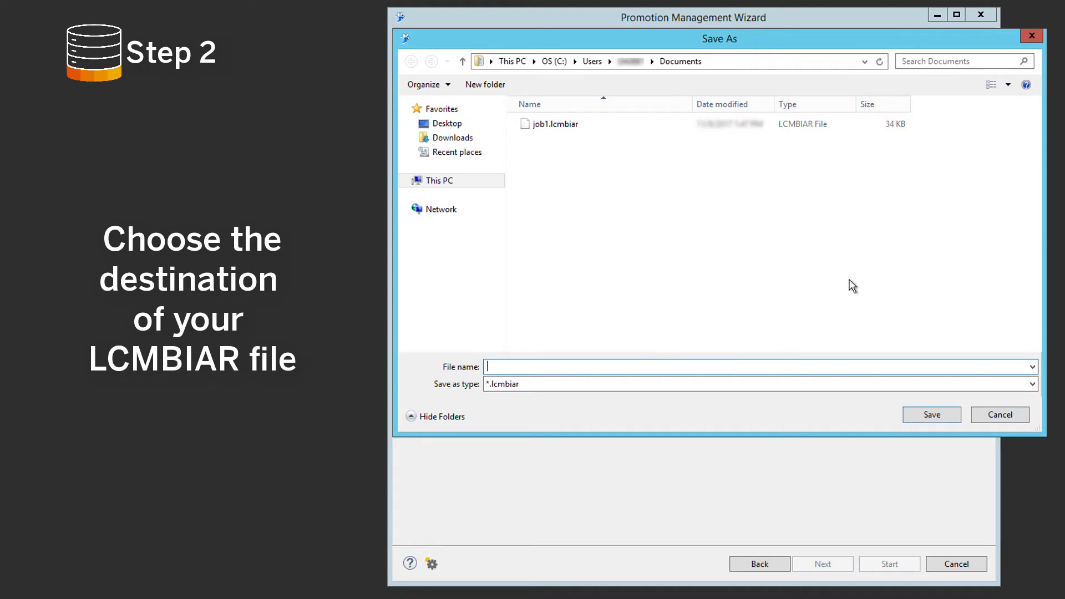
pyautogui.write('job2')
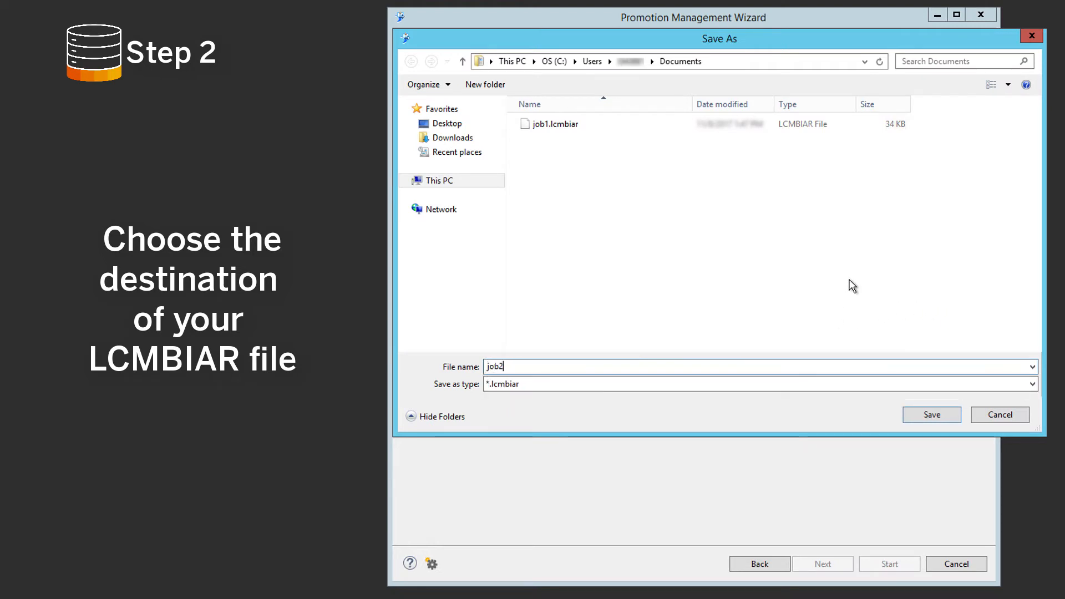
pyautogui.click(933, 415)
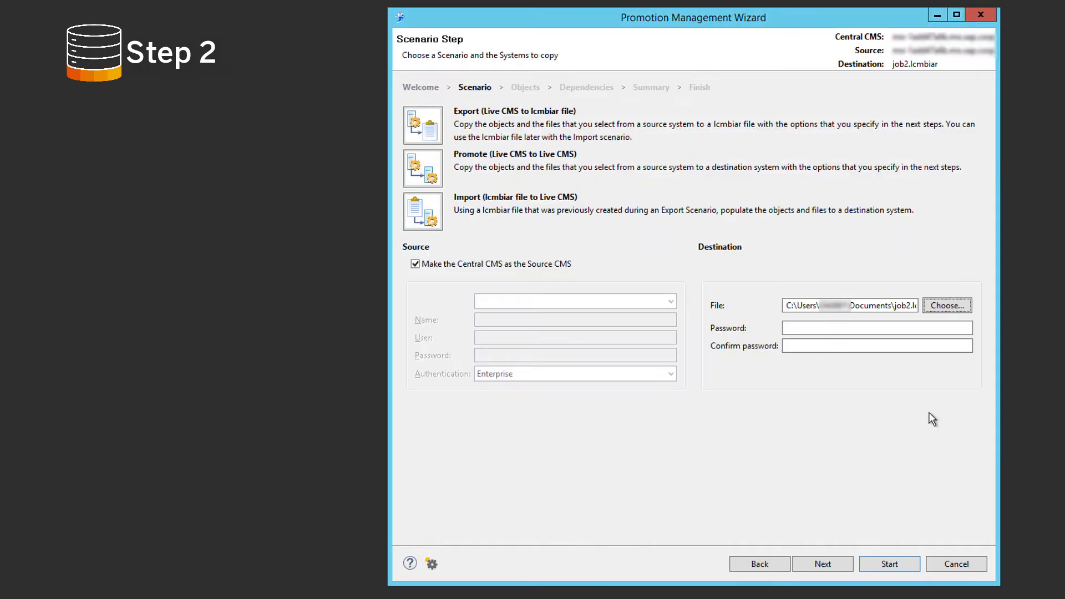
pyautogui.click(821, 563)
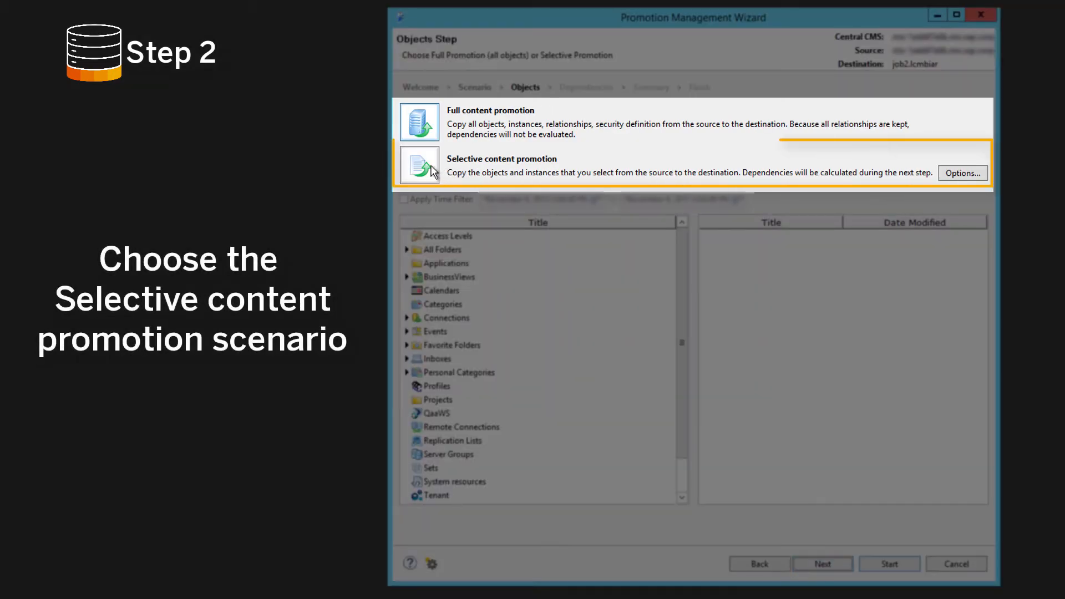
# Choose selective content promotion for the job2 export, excluding dependencies and including object security in the export options.
pyautogui.click(434, 170)
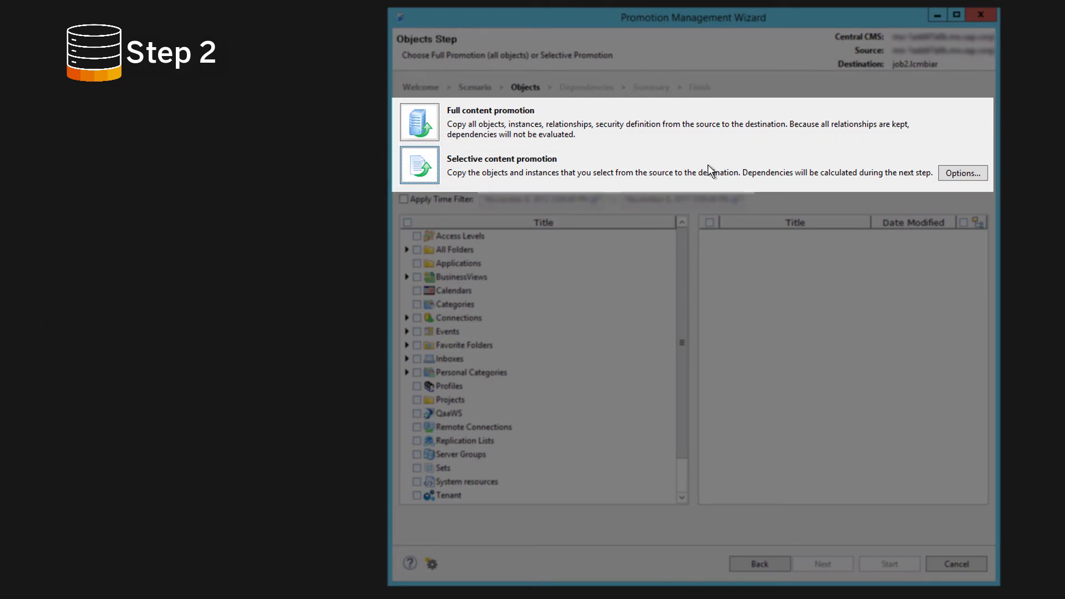
pyautogui.click(952, 173)
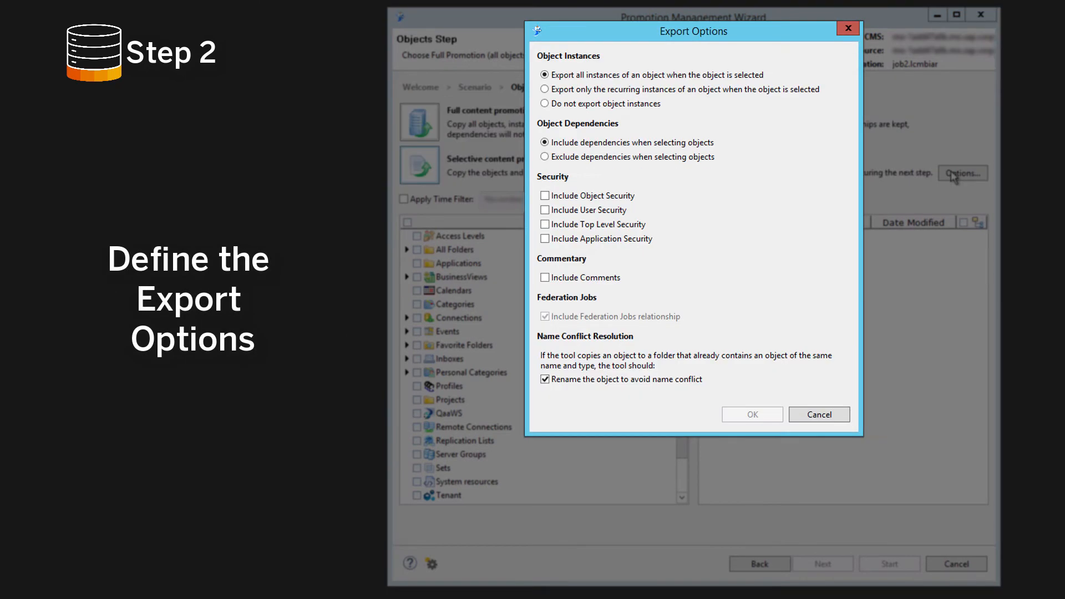
pyautogui.click(567, 161)
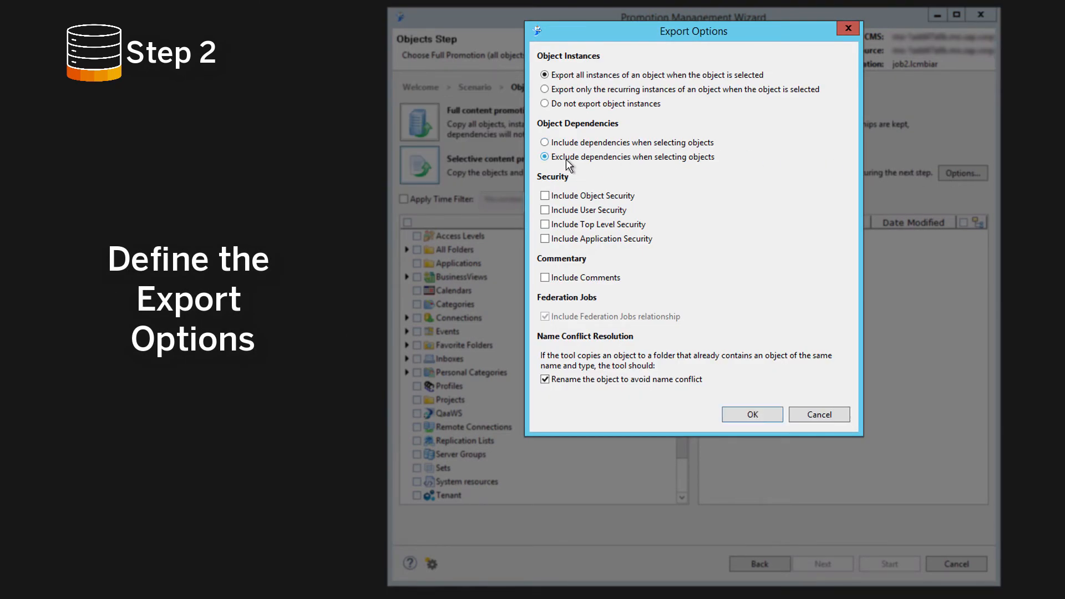
pyautogui.click(546, 197)
pyautogui.click(753, 415)
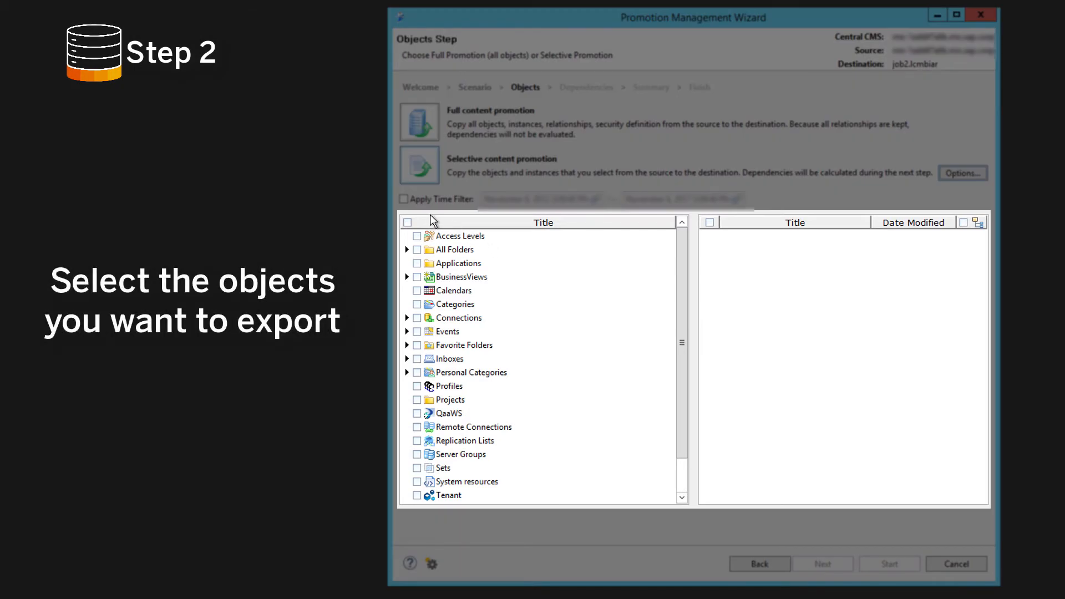
# Select all object categories for the job2 export except All Folders, Favorite Folders, Inboxes, Personal Categories, User Groups and Users.
pyautogui.click(407, 223)
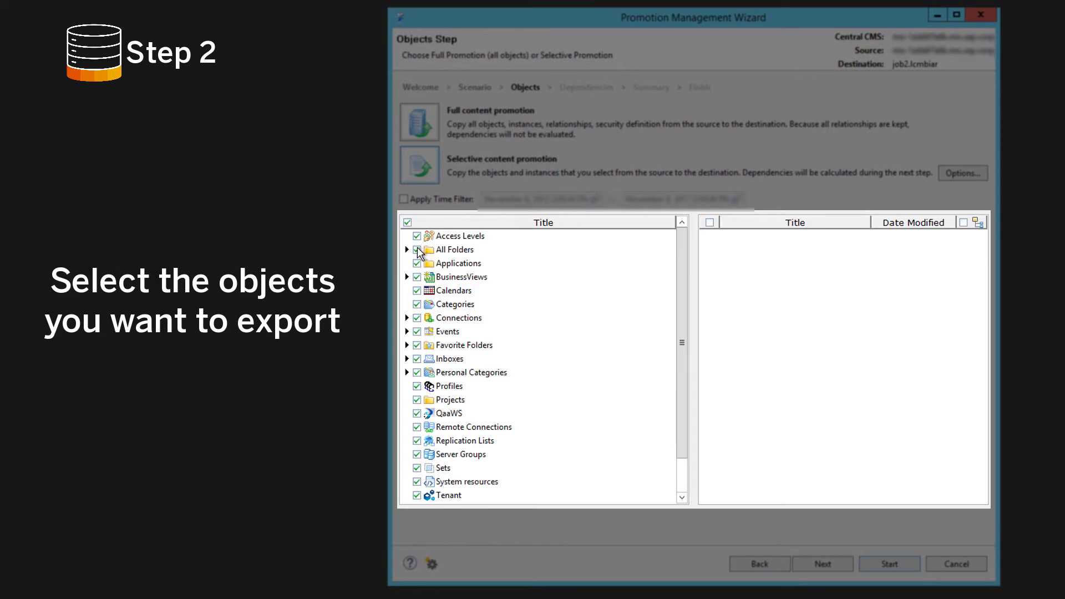
pyautogui.click(417, 250)
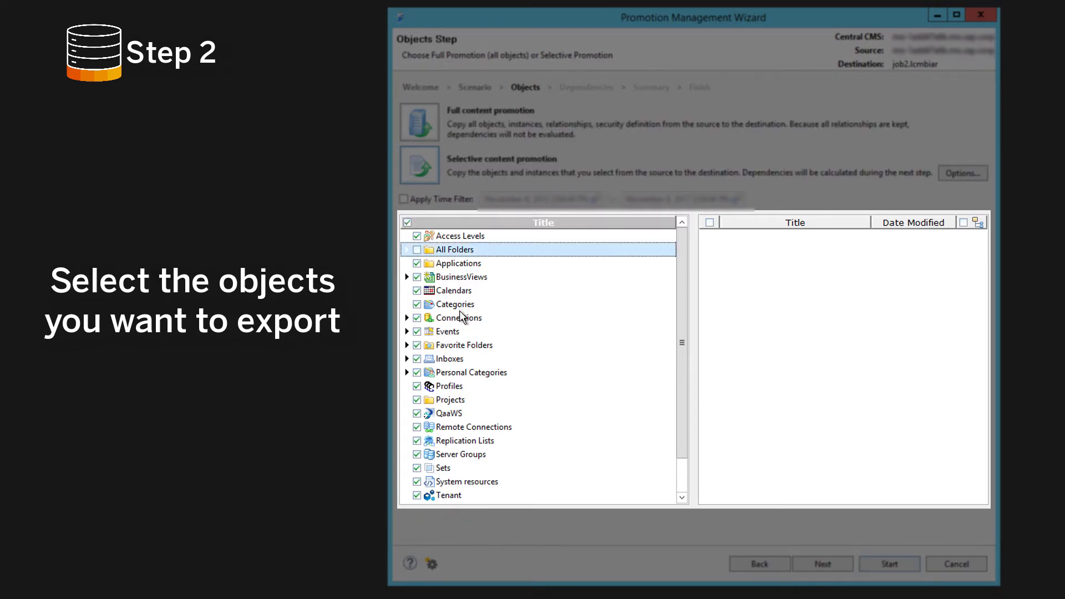
pyautogui.click(418, 346)
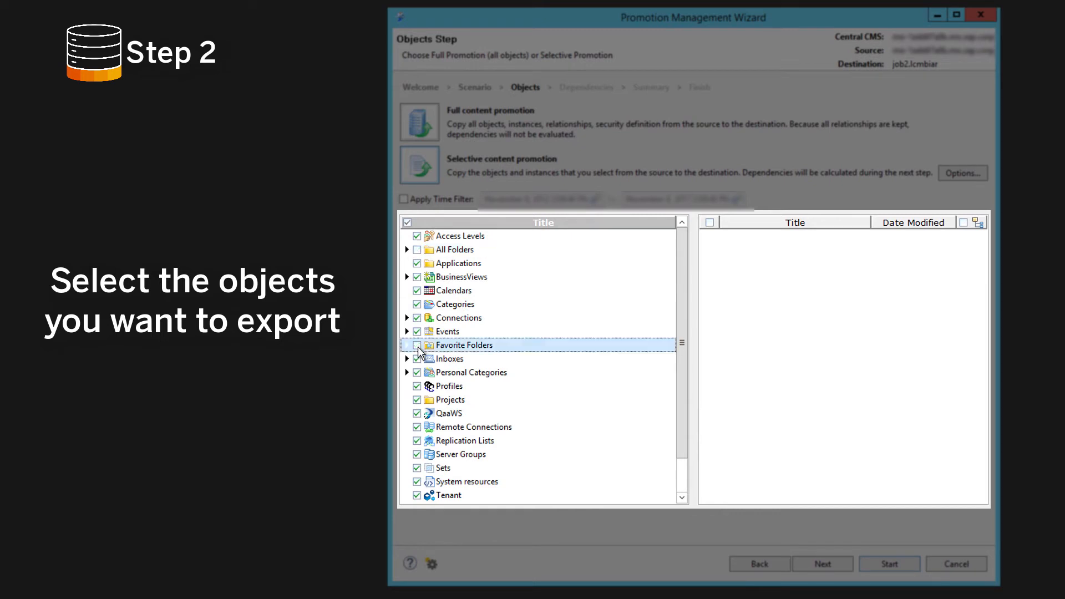
pyautogui.click(418, 359)
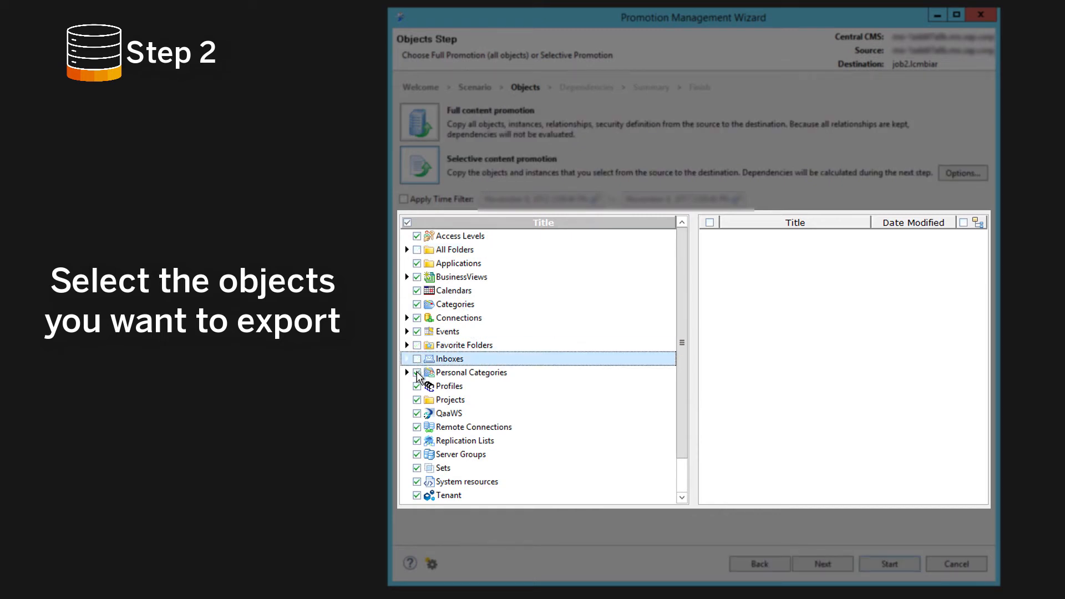
pyautogui.click(418, 374)
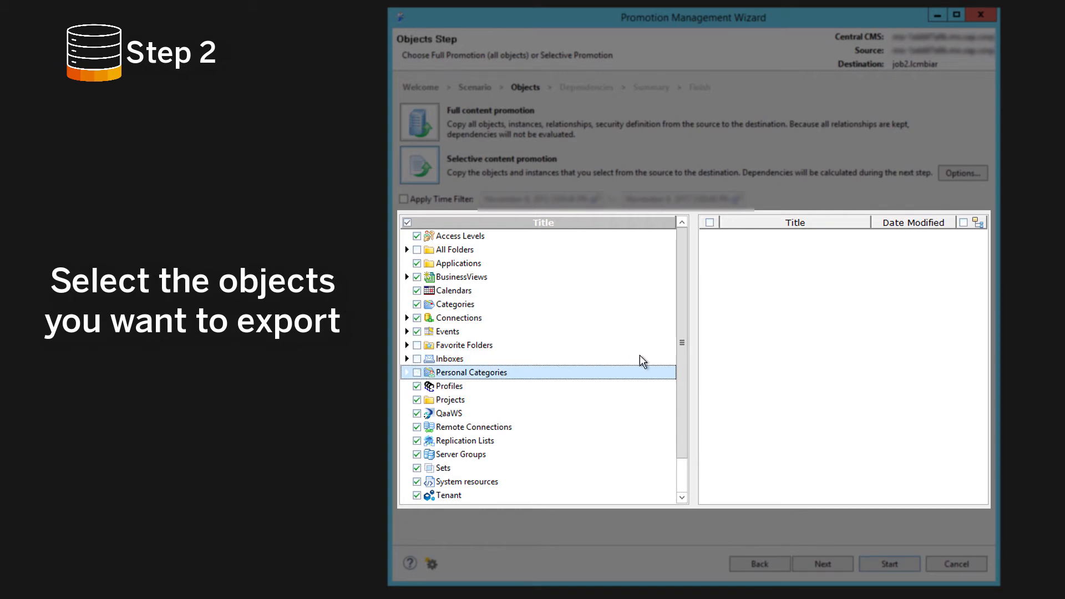
pyautogui.moveTo(683, 355); pyautogui.dragTo(679, 414)
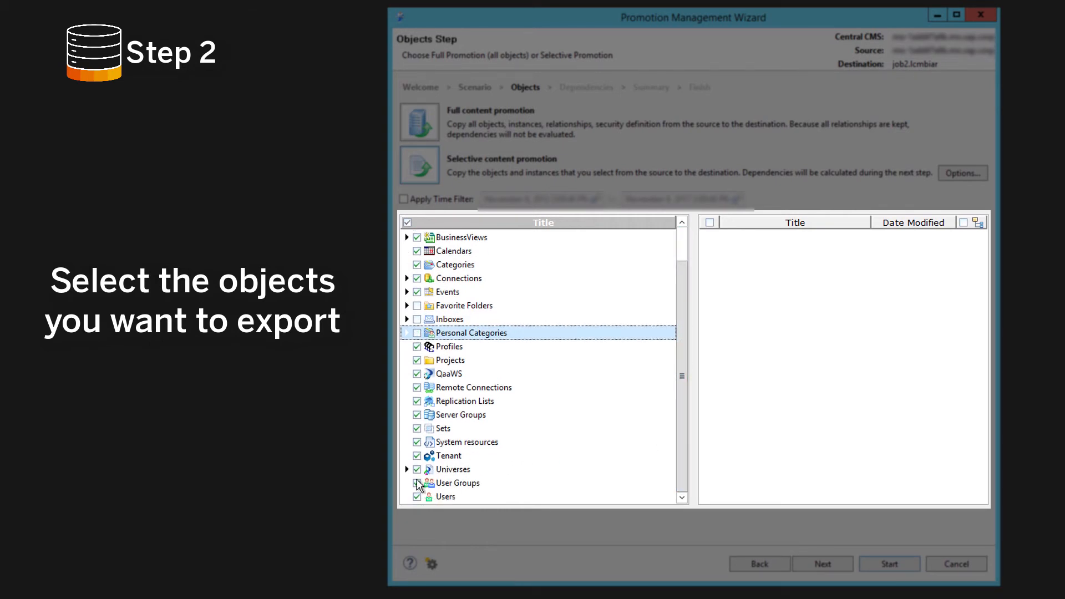
pyautogui.click(417, 484)
pyautogui.click(418, 497)
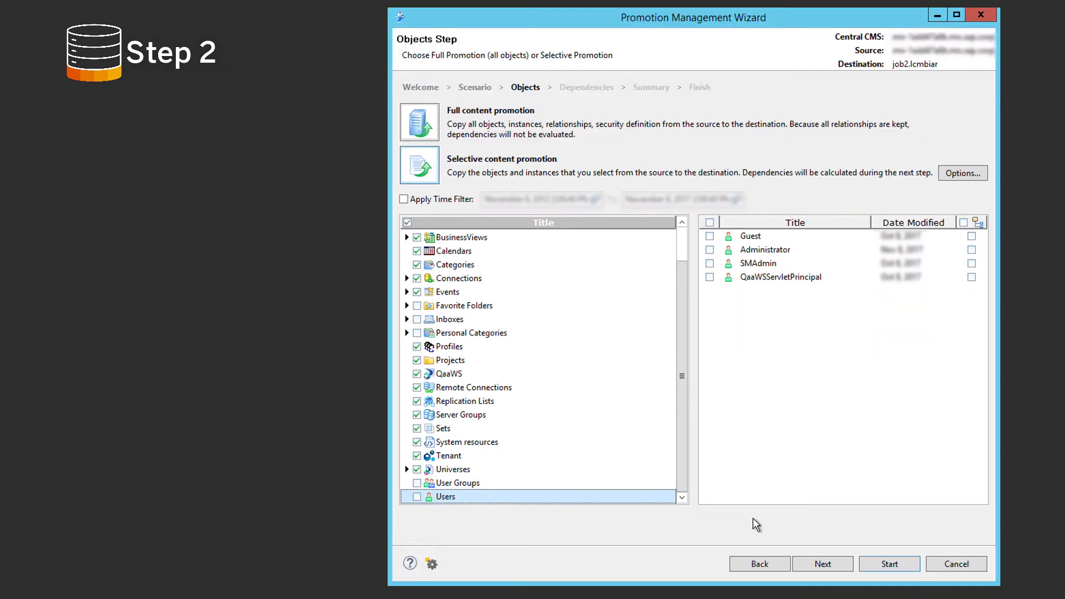
# Proceed through the dependencies to the summary, run the job2 export and leave the wizard once it finishes.
pyautogui.click(819, 564)
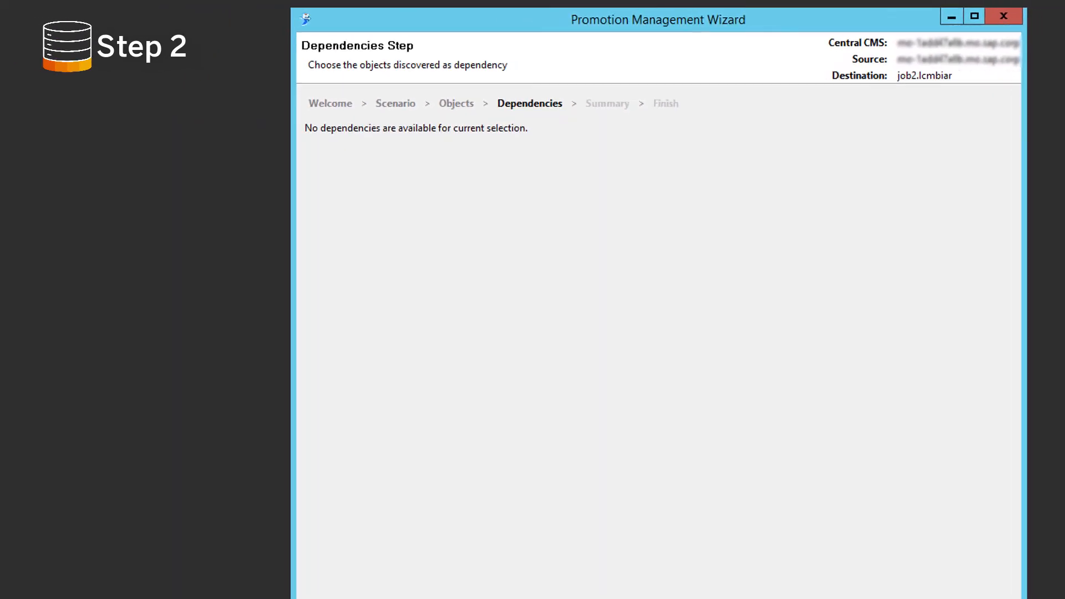
pyautogui.click(830, 565)
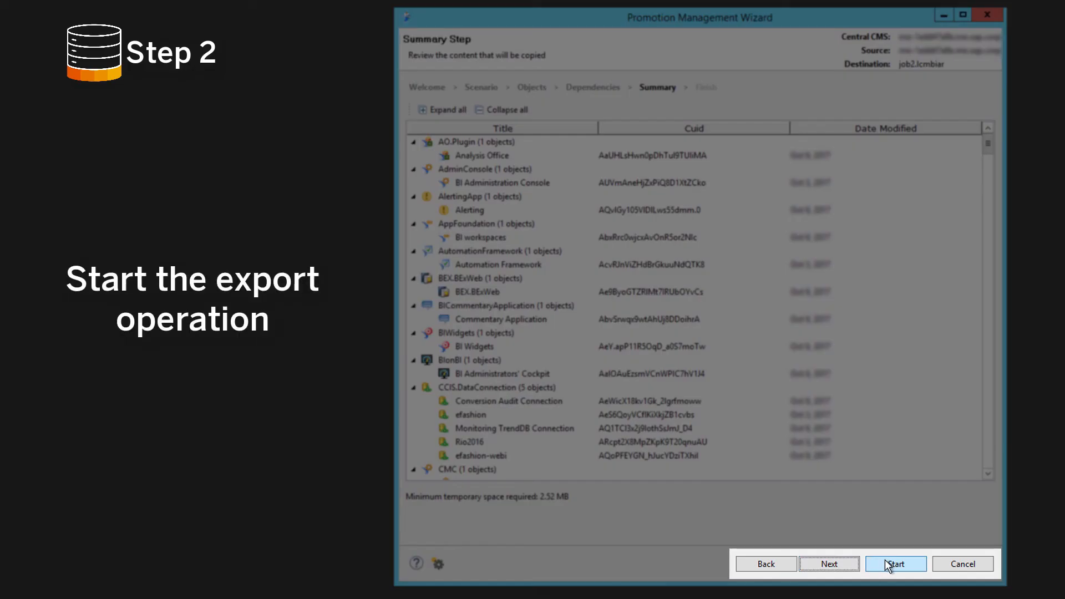
pyautogui.click(884, 560)
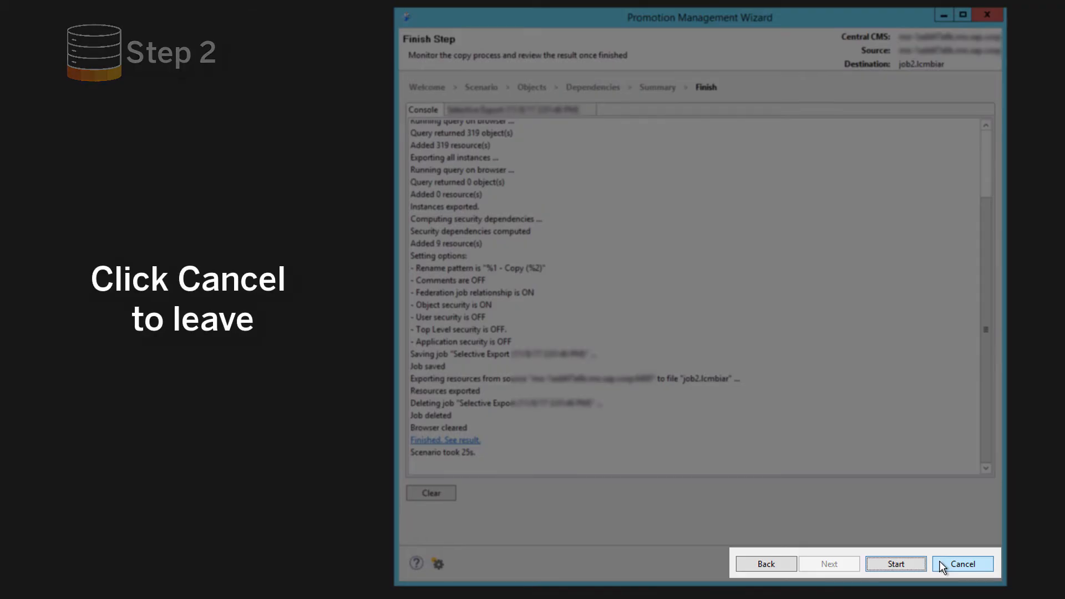
pyautogui.click(940, 561)
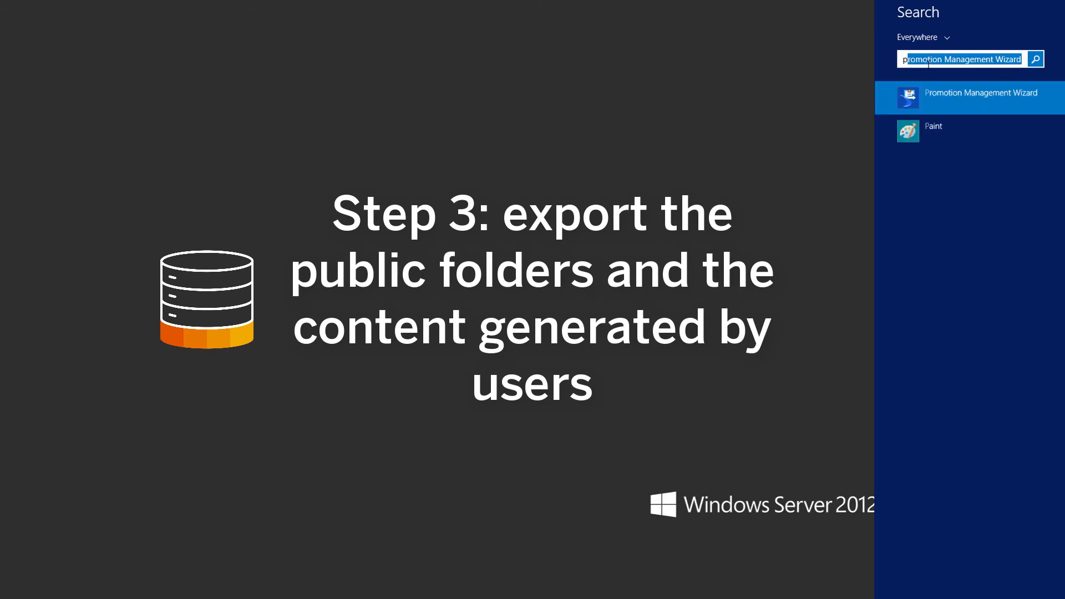
# Reopen the Promotion Management Wizard, log on to the central CMS and make it the source CMS for a third export.
pyautogui.press('Return')
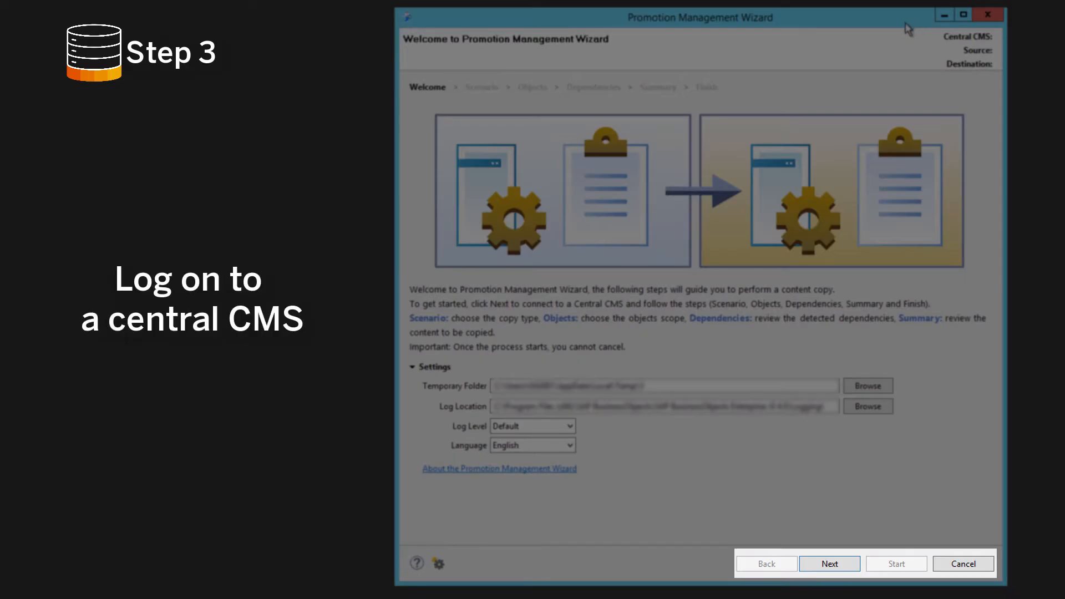
pyautogui.click(837, 565)
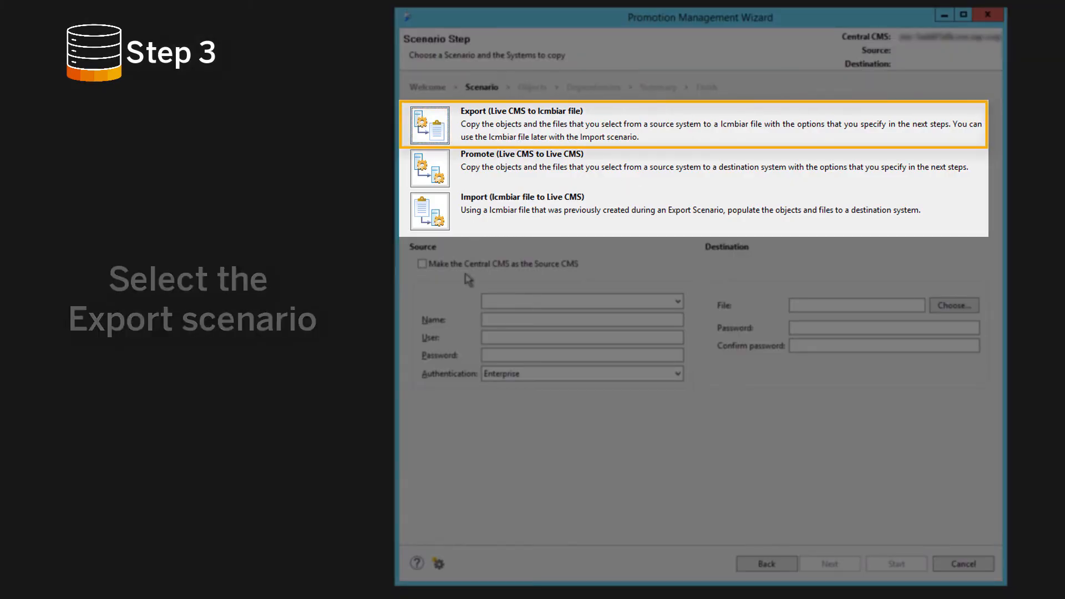
pyautogui.click(422, 264)
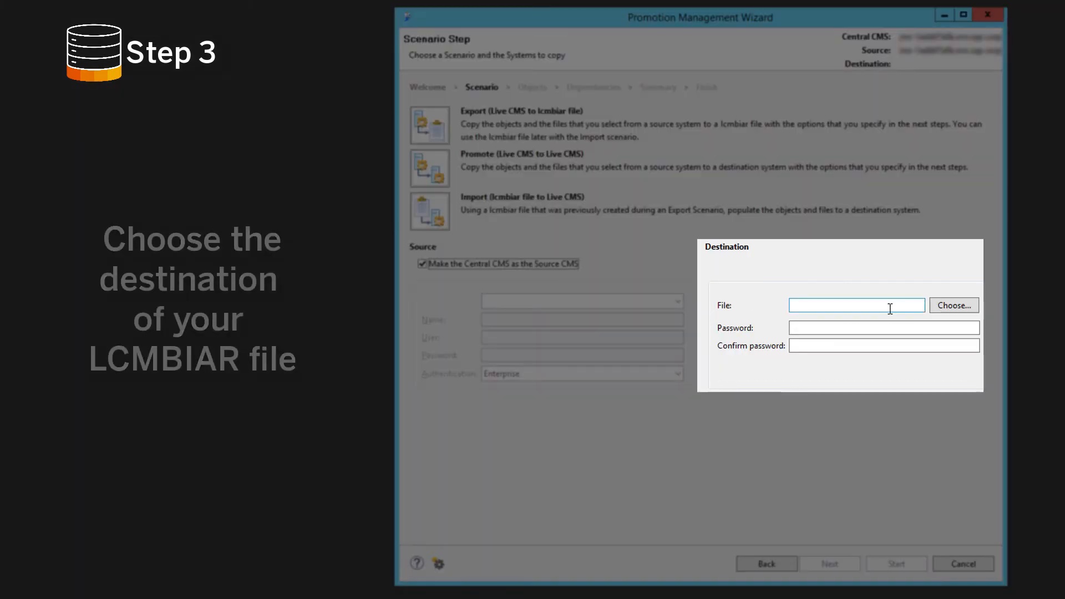
# Set the export destination file to job3.lcmbiar in Documents and continue to object selection.
pyautogui.click(950, 308)
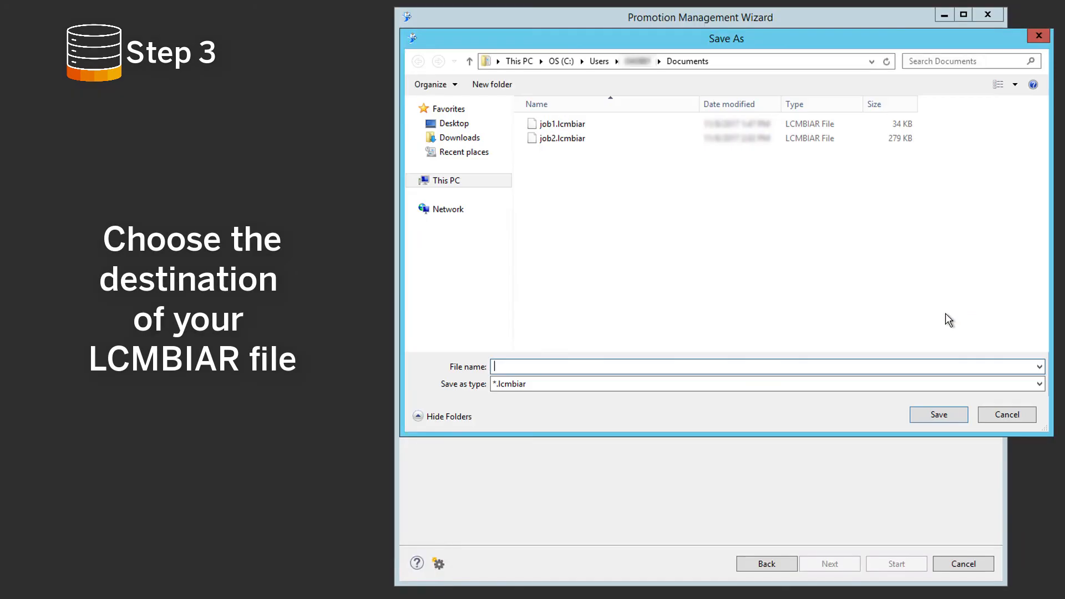
pyautogui.write('job3')
pyautogui.click(939, 414)
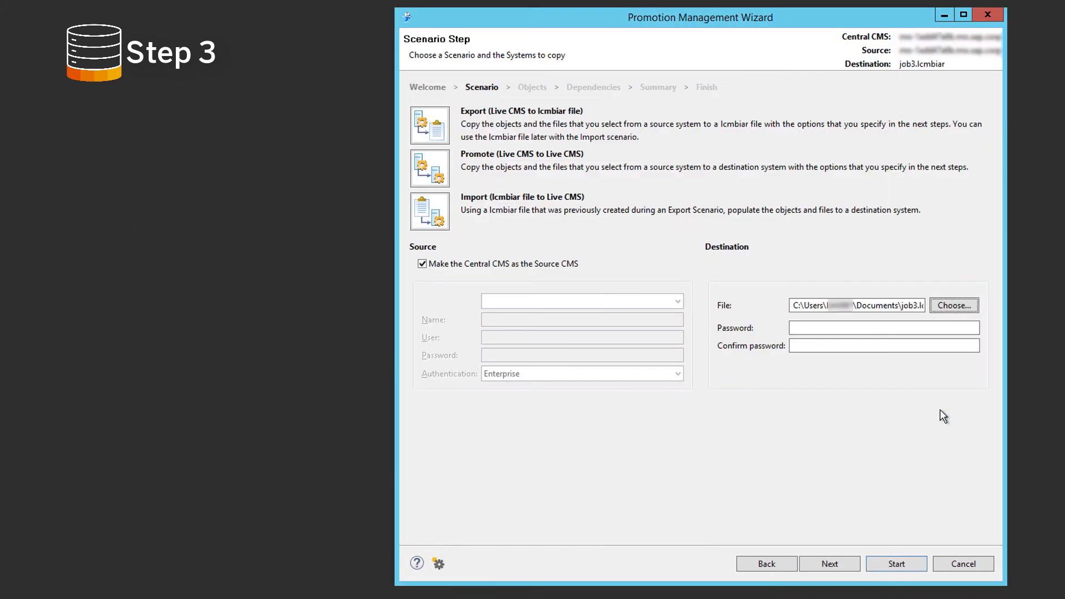
pyautogui.click(833, 562)
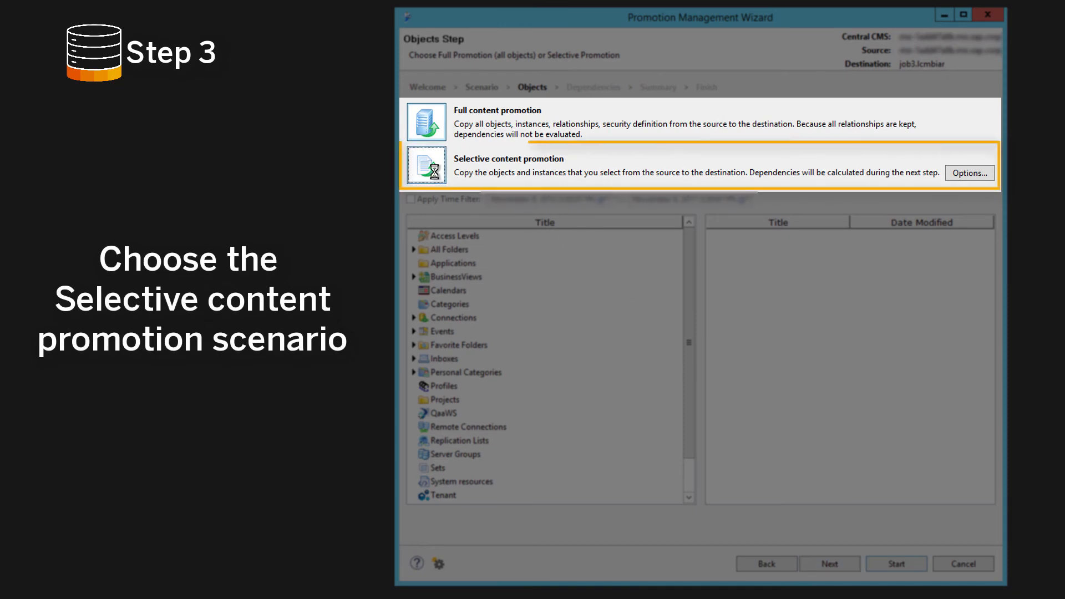
# Choose selective content promotion for the job3 export, with dependencies excluded and object security included in the export options.
pyautogui.click(433, 171)
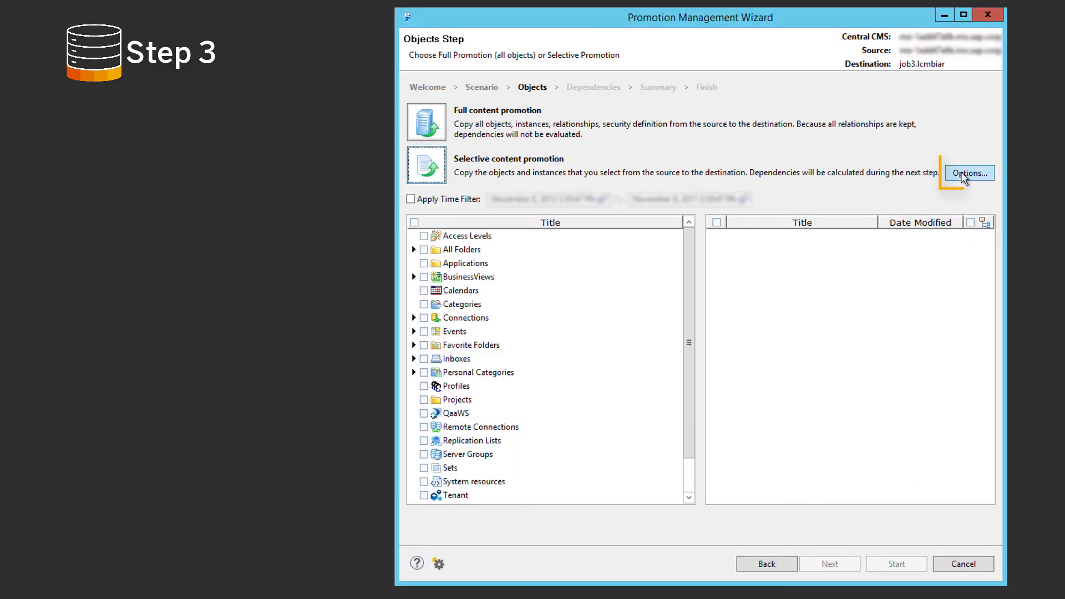
pyautogui.click(966, 174)
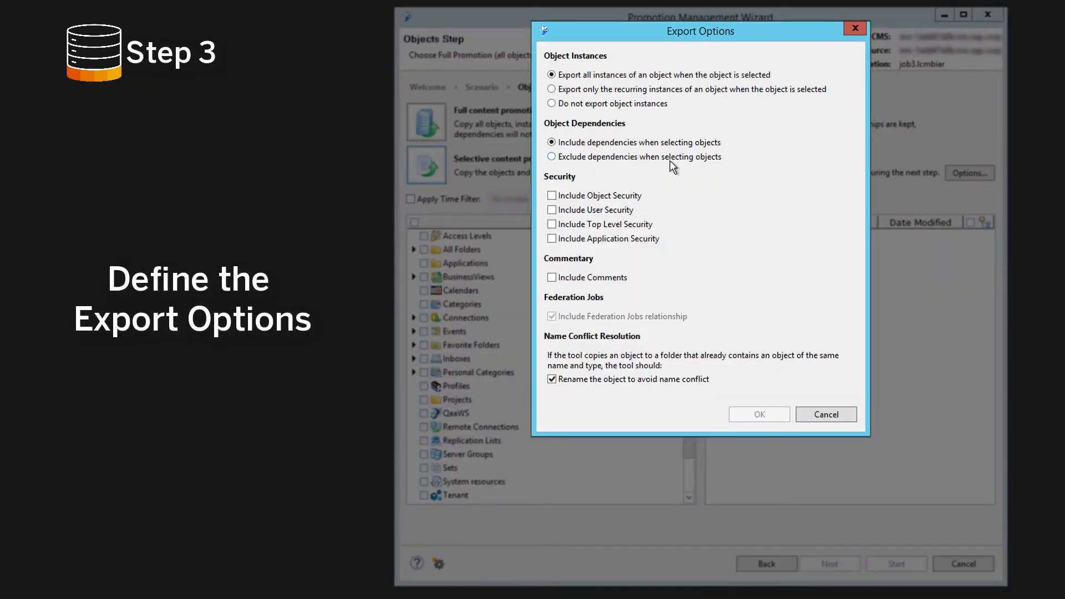
pyautogui.click(552, 157)
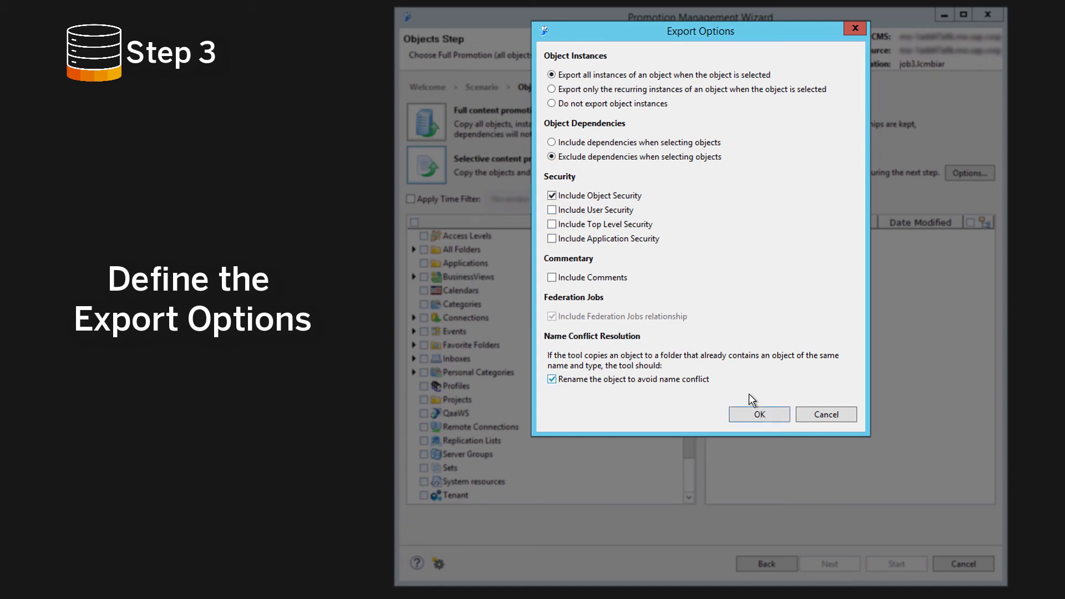
pyautogui.click(757, 414)
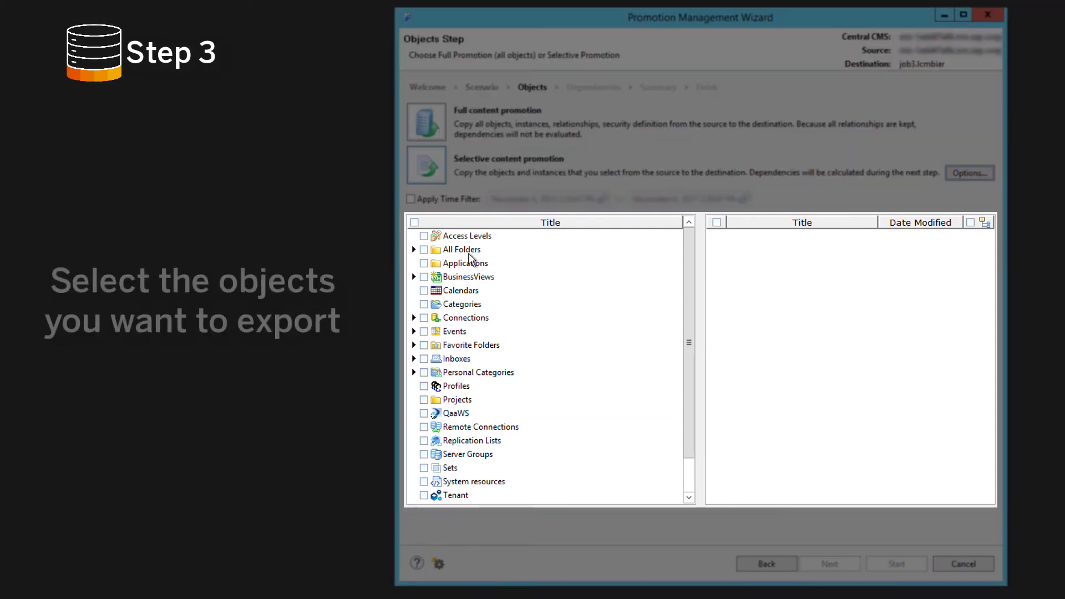
# Select All Folders, Favorite Folders, Inboxes and Personal Categories as the objects for the job3 export.
pyautogui.click(423, 250)
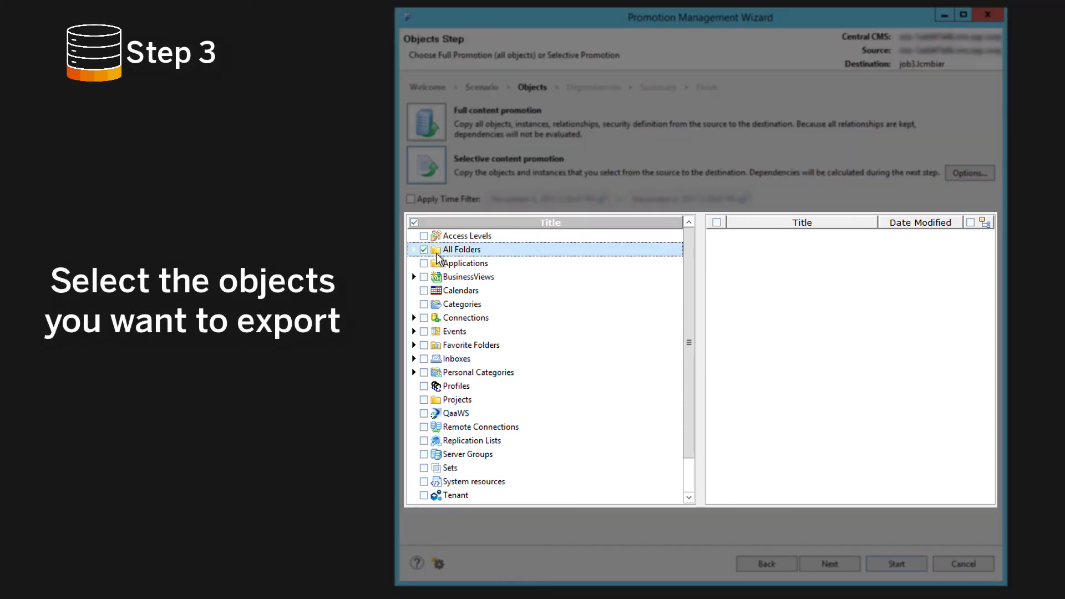
pyautogui.click(426, 347)
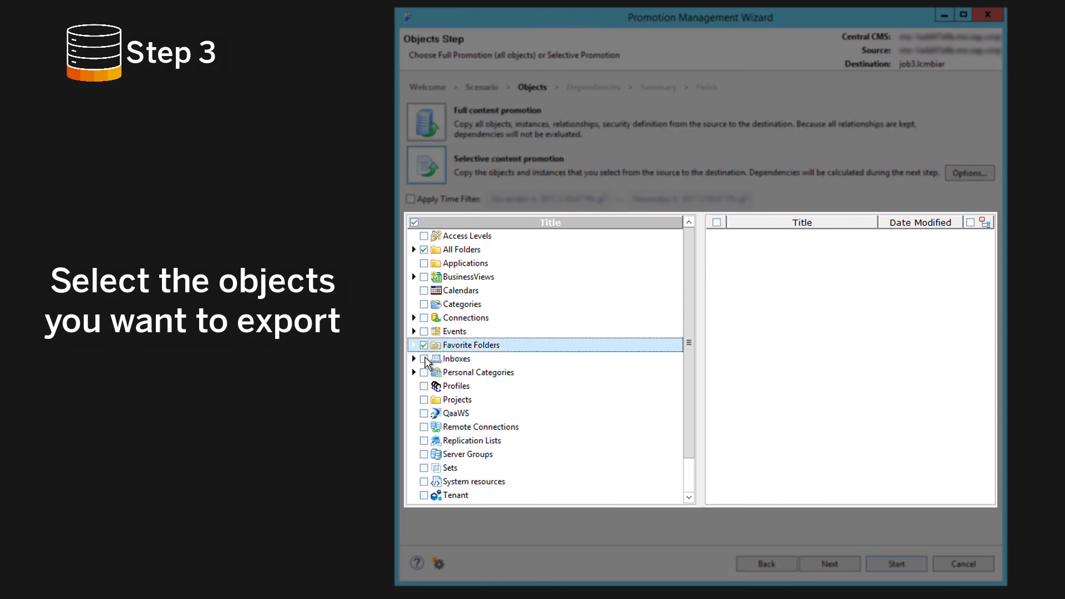
pyautogui.click(425, 359)
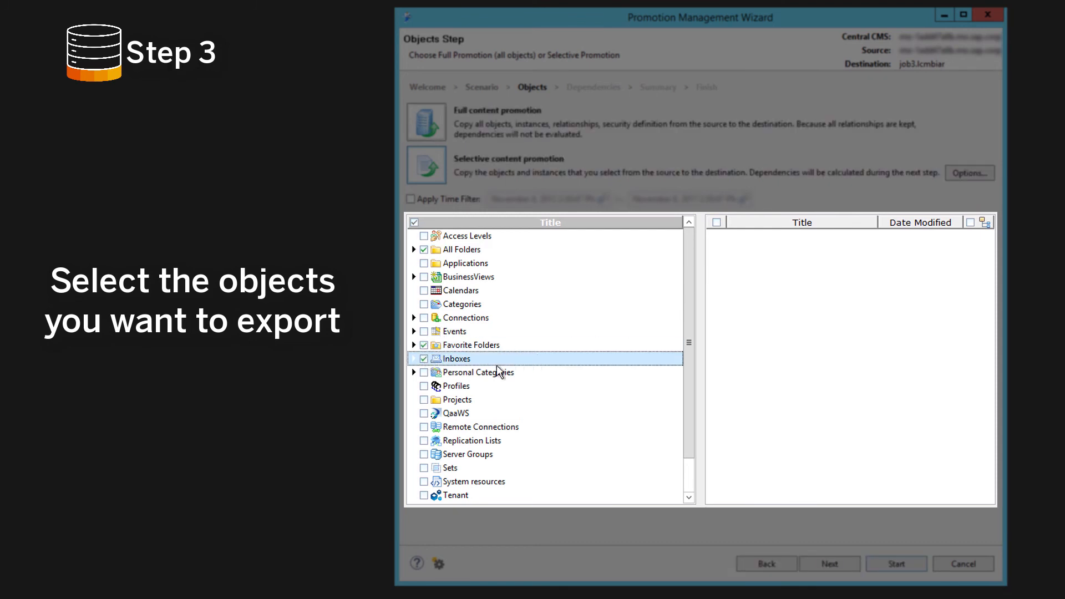
pyautogui.click(425, 373)
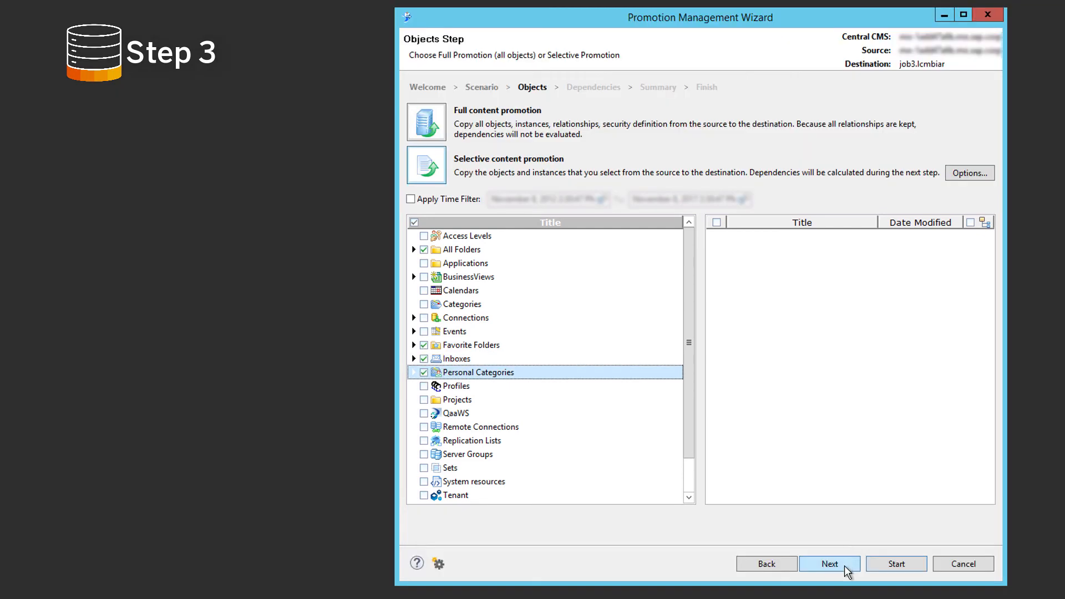
# Continue past the dependencies and summary, run the job3 export and exit the wizard when it is done.
pyautogui.click(846, 571)
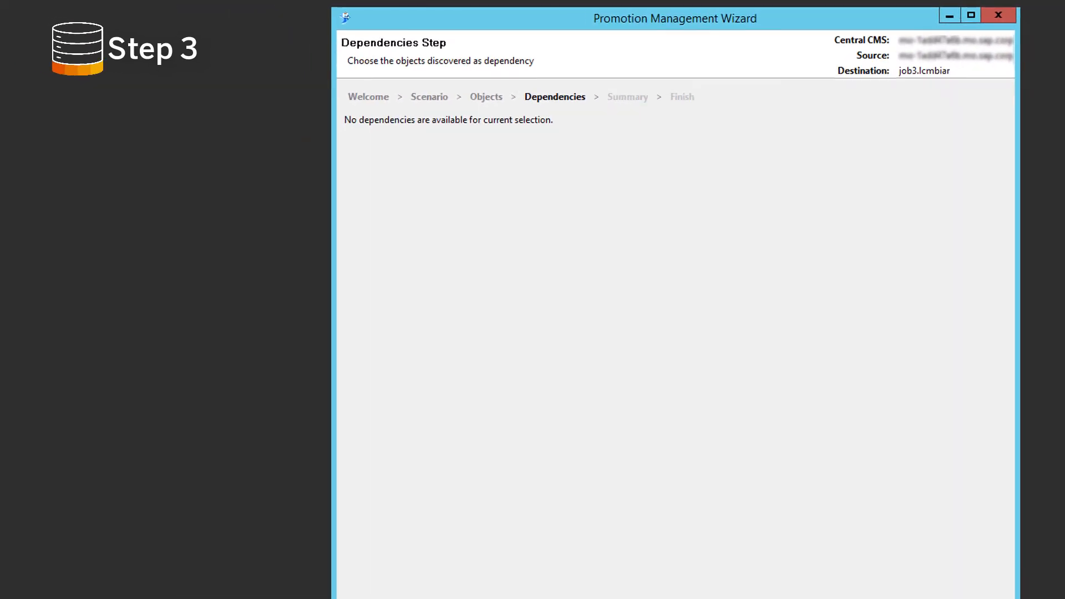
pyautogui.click(845, 565)
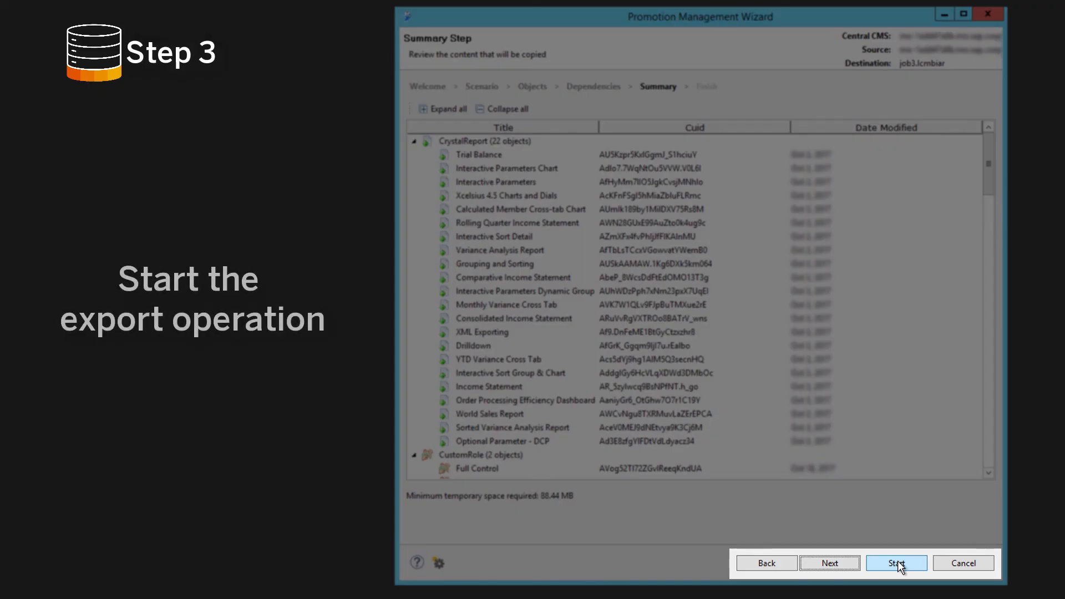
pyautogui.click(898, 563)
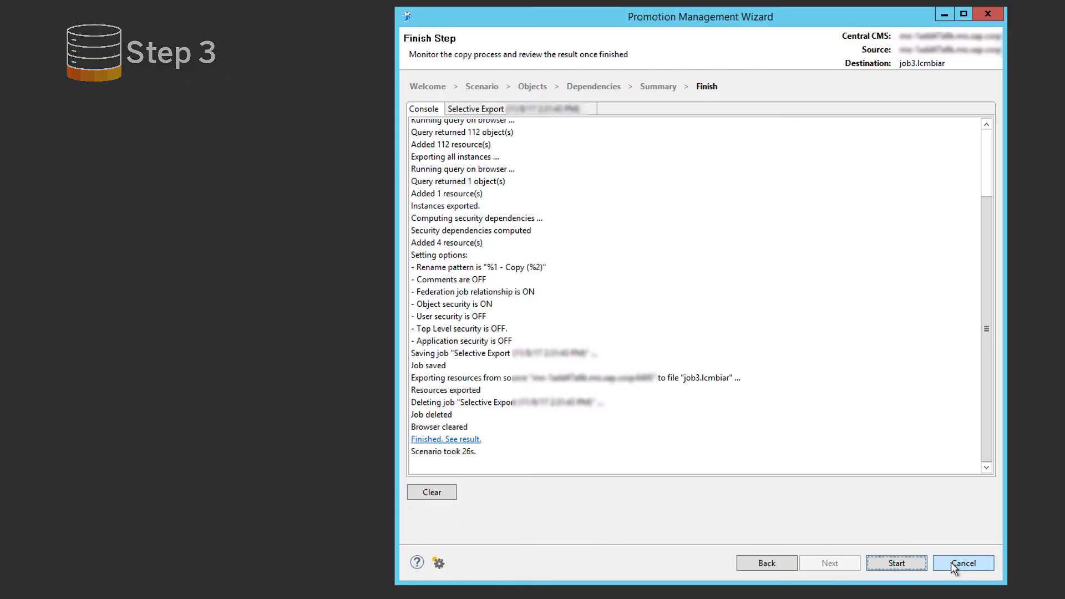
pyautogui.click(951, 562)
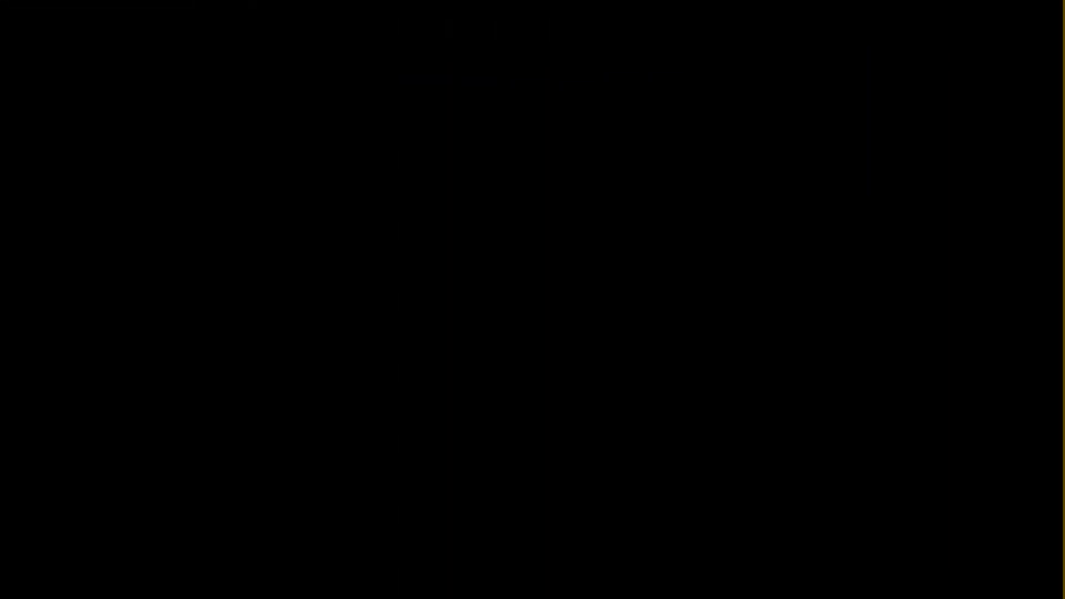